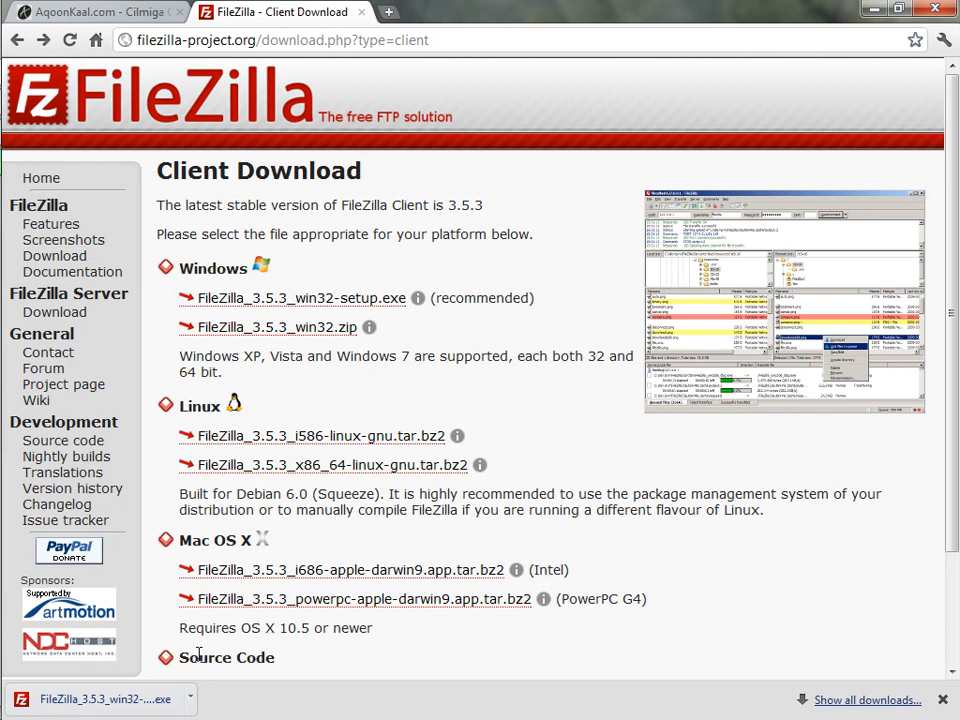
Step: Run the downloaded FileZilla 3.5.3 installer and accept its license agreement
{"action": "left_click", "coordinate": [182, 703]}
{"action": "left_click", "coordinate": [523, 384]}
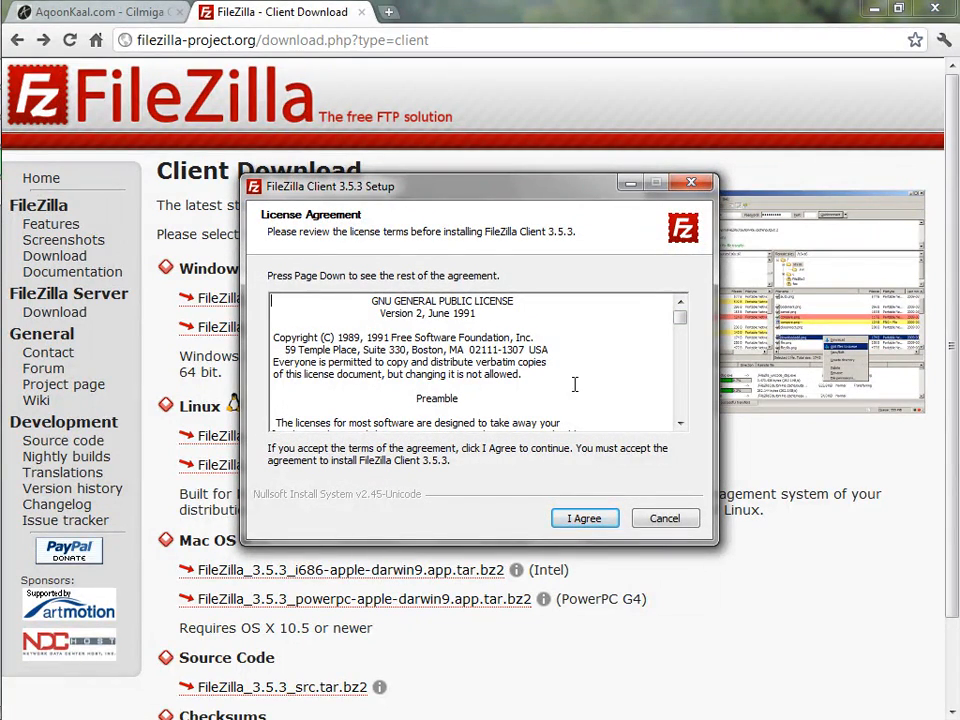
{"action": "left_click_drag", "start_coordinate": [686, 330], "coordinate": [686, 422]}
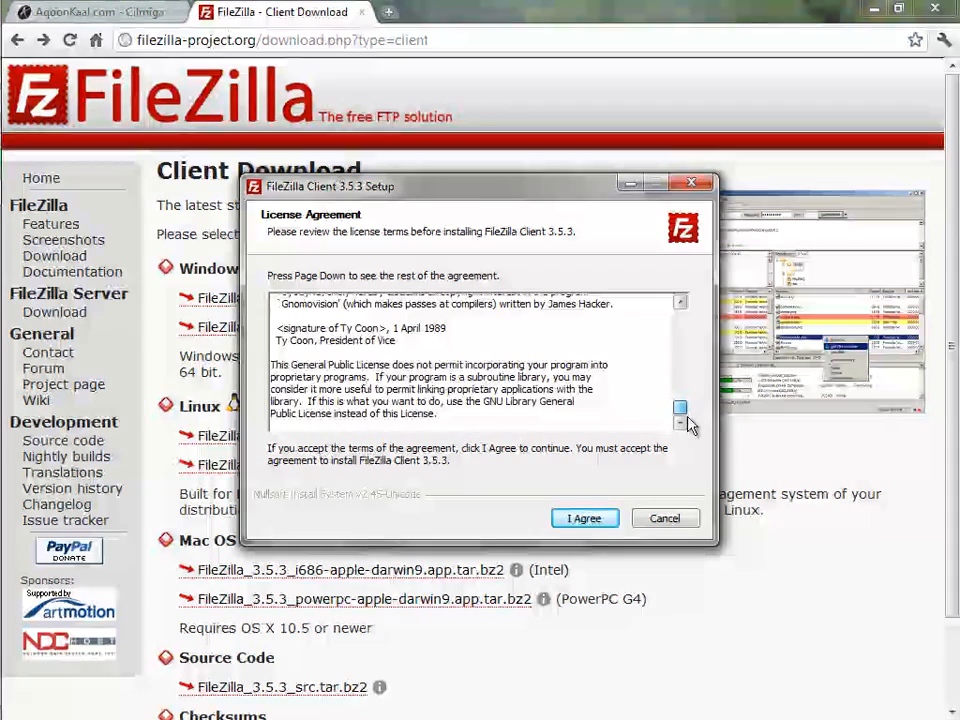
{"action": "left_click", "coordinate": [585, 518]}
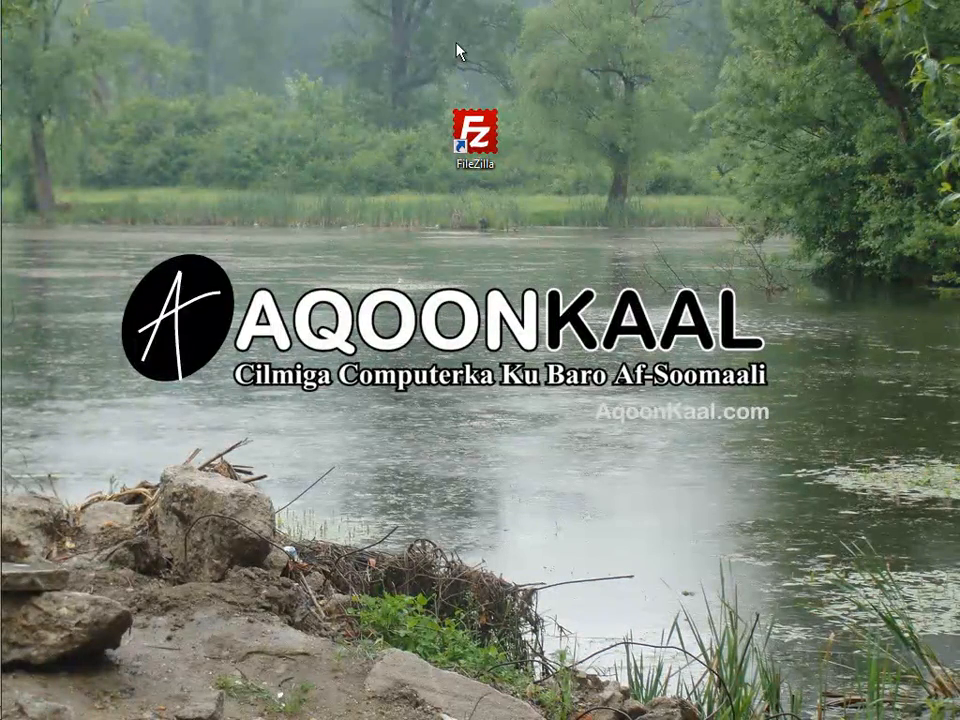
Step: Launch FileZilla and create a new site entry named Tababar in the Site Manager
{"action": "double_click", "coordinate": [484, 133]}
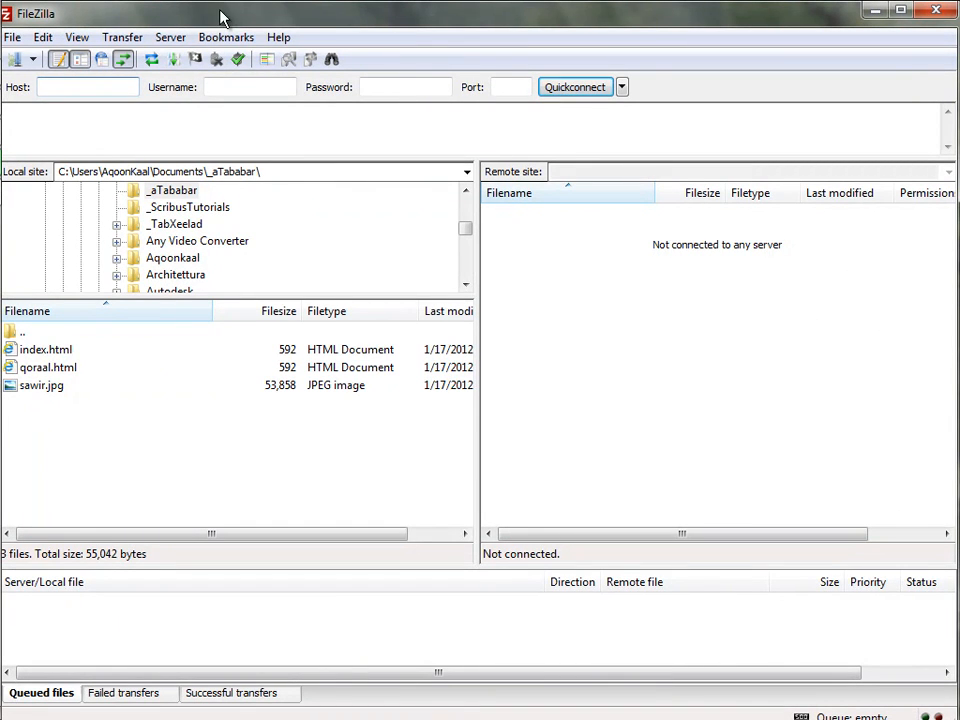
{"action": "left_click", "coordinate": [17, 62]}
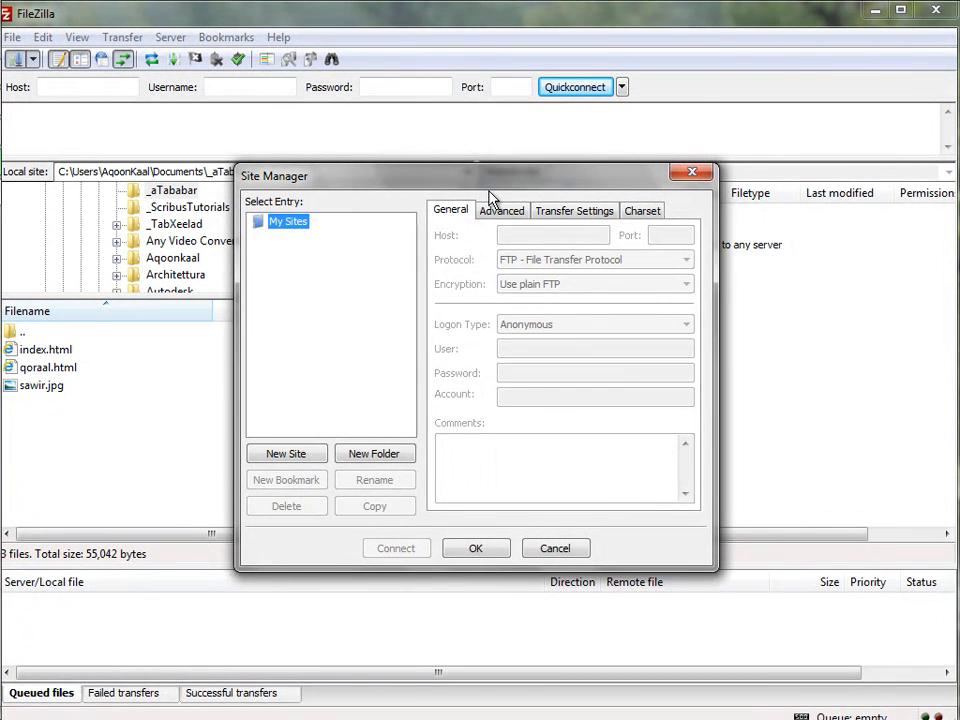
{"action": "left_click_drag", "start_coordinate": [486, 189], "coordinate": [486, 150]}
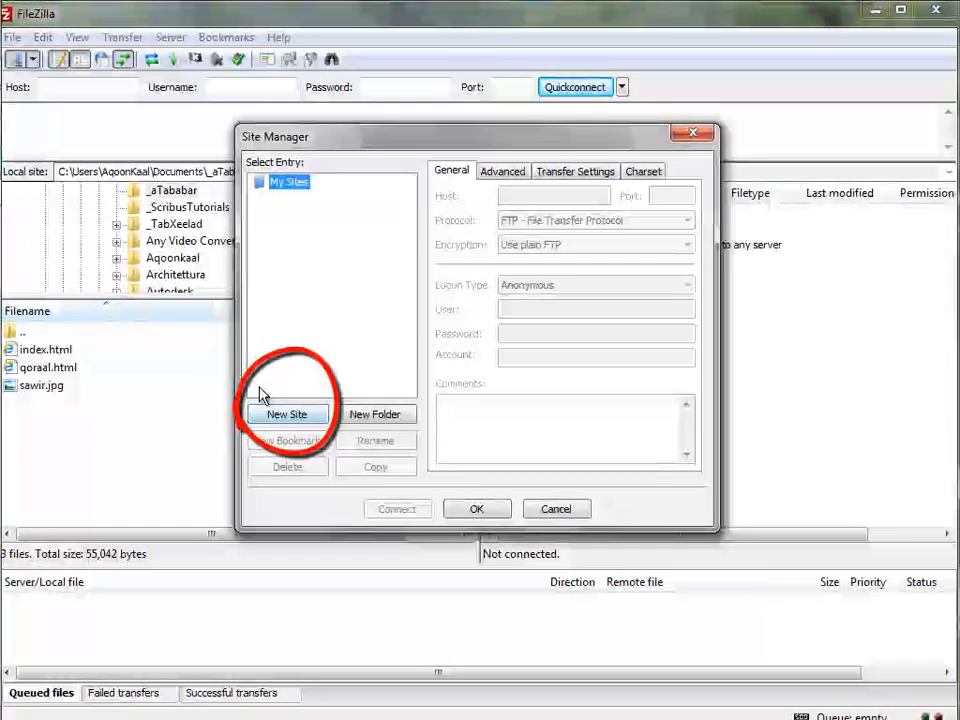
{"action": "left_click", "coordinate": [278, 423]}
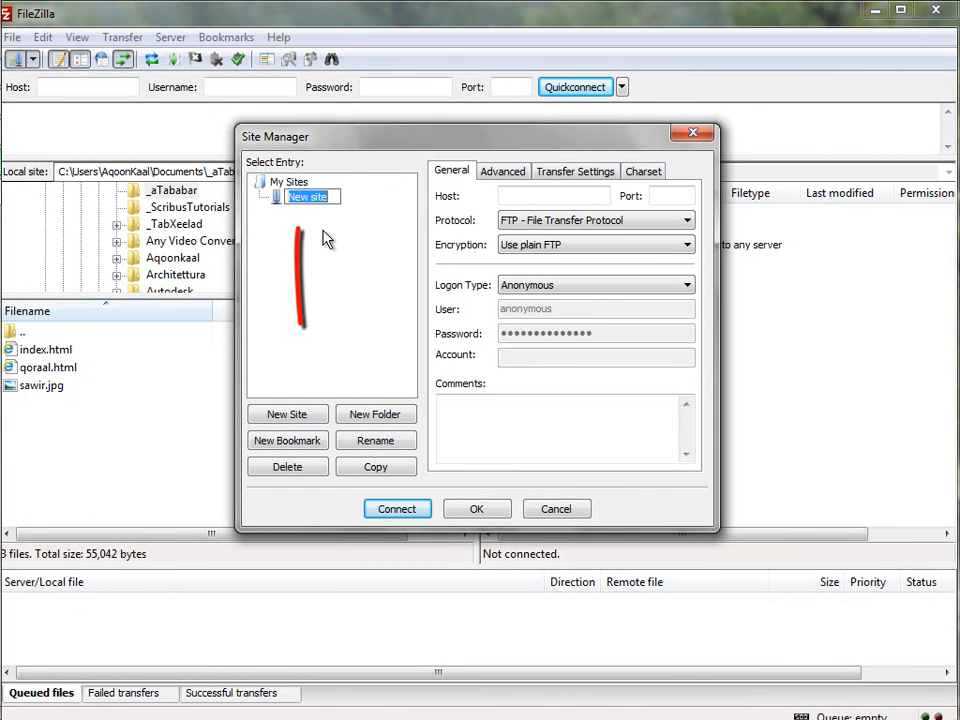
{"action": "type", "text": "Tababar"}
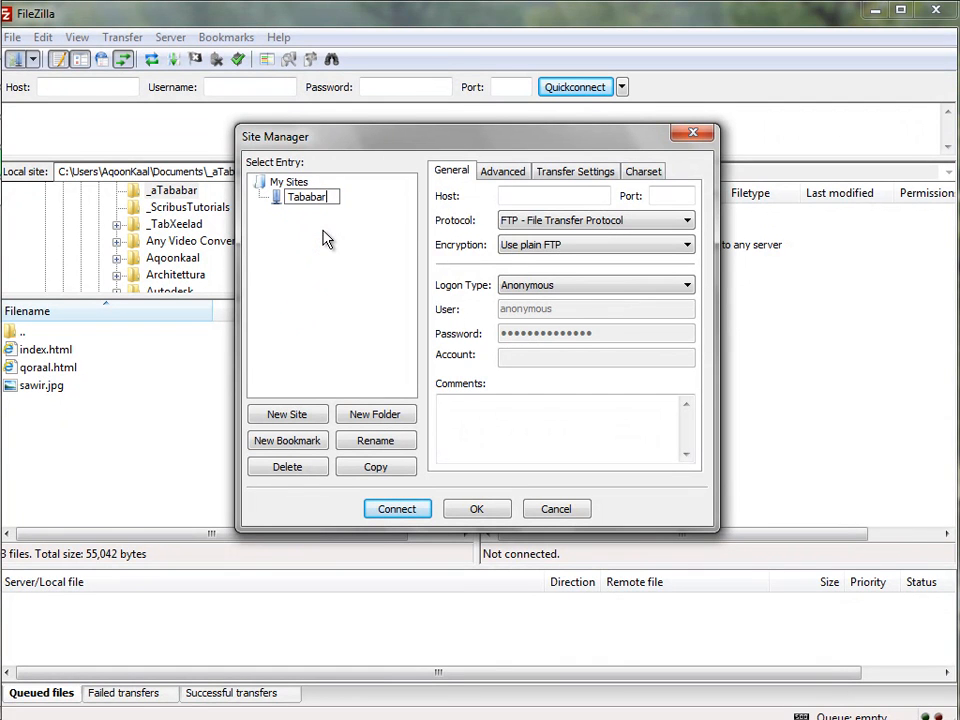
Step: Set the Tababar site's host to tababar.aqoonkaal.com and its protocol to SFTP - SSH File Transfer Protocol
{"action": "left_click", "coordinate": [527, 196]}
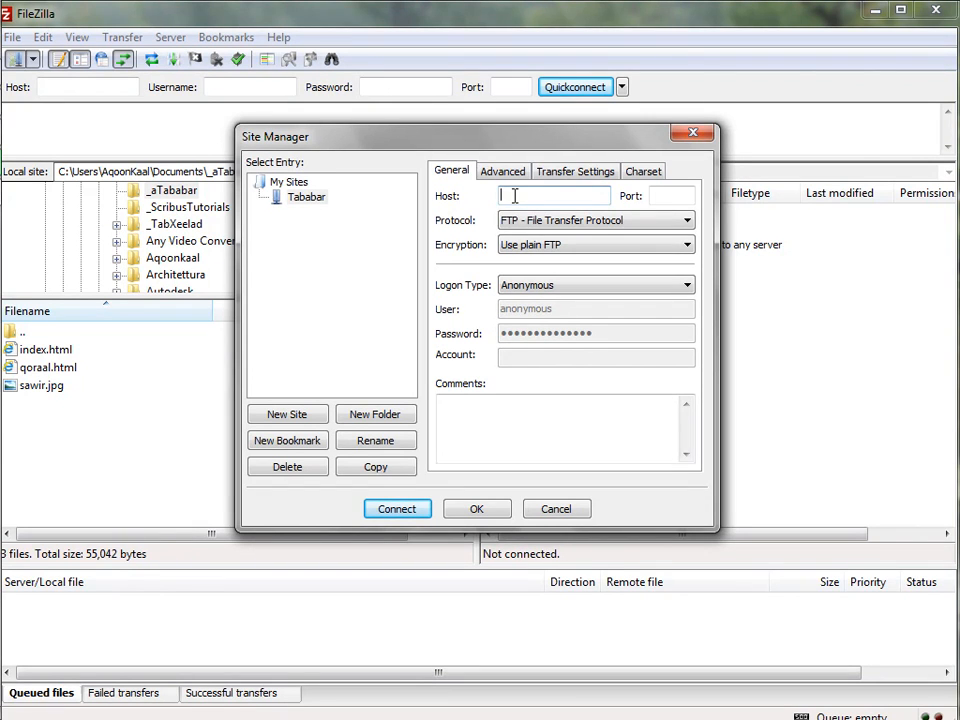
{"action": "type", "text": "tababar.aqoonkaal.com"}
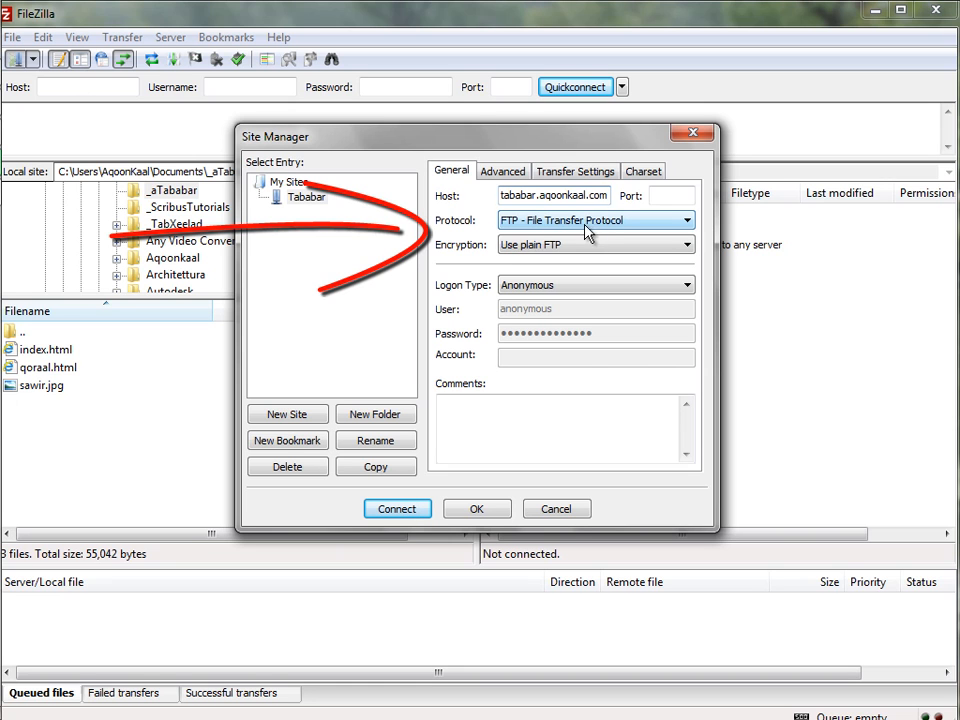
{"action": "left_click", "coordinate": [690, 222]}
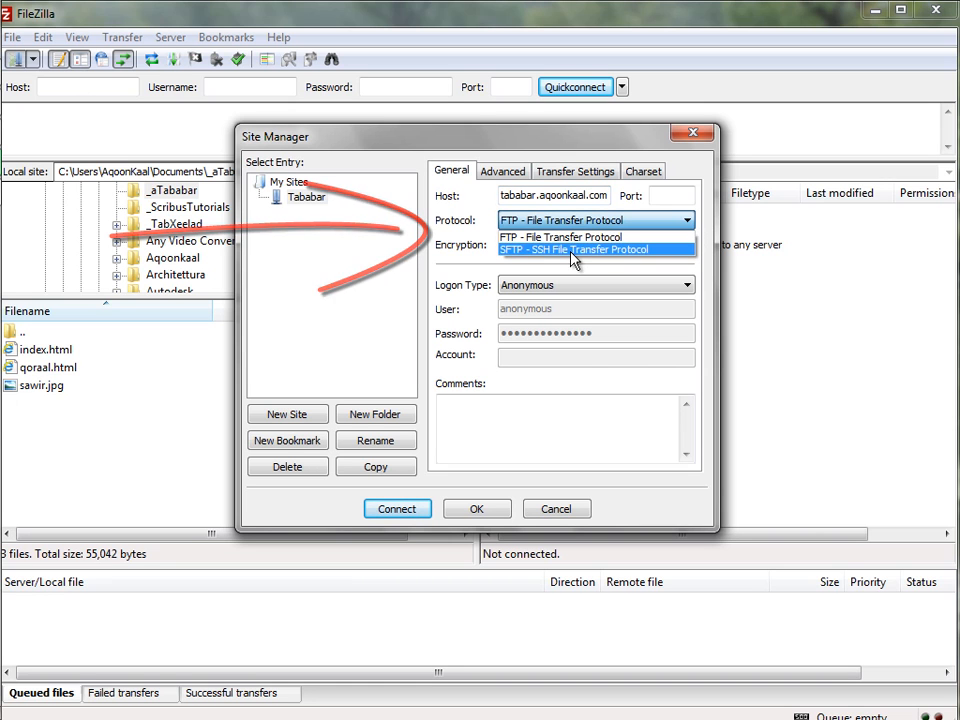
{"action": "left_click", "coordinate": [513, 250]}
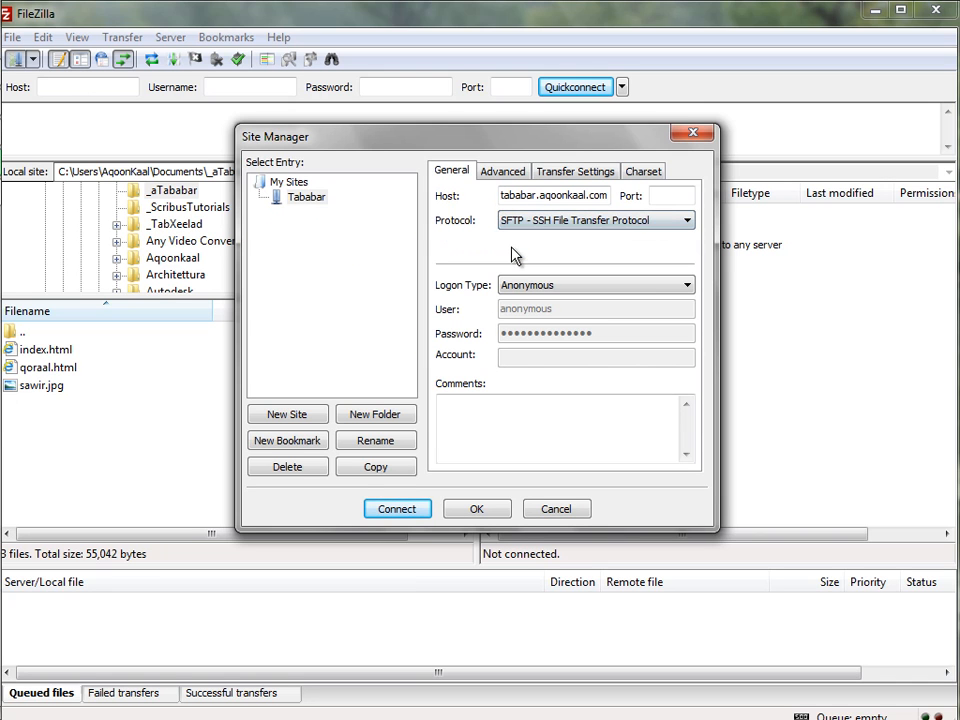
Step: Try the Ask for password and Normal logon types for the Tababar site
{"action": "left_click", "coordinate": [549, 290]}
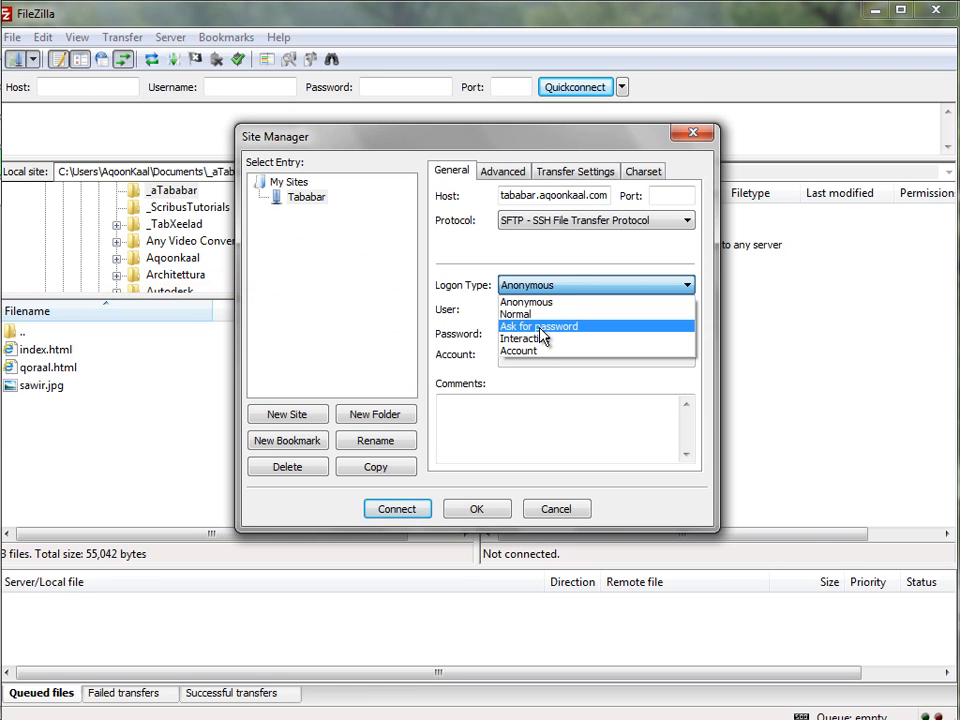
{"action": "left_click", "coordinate": [540, 327]}
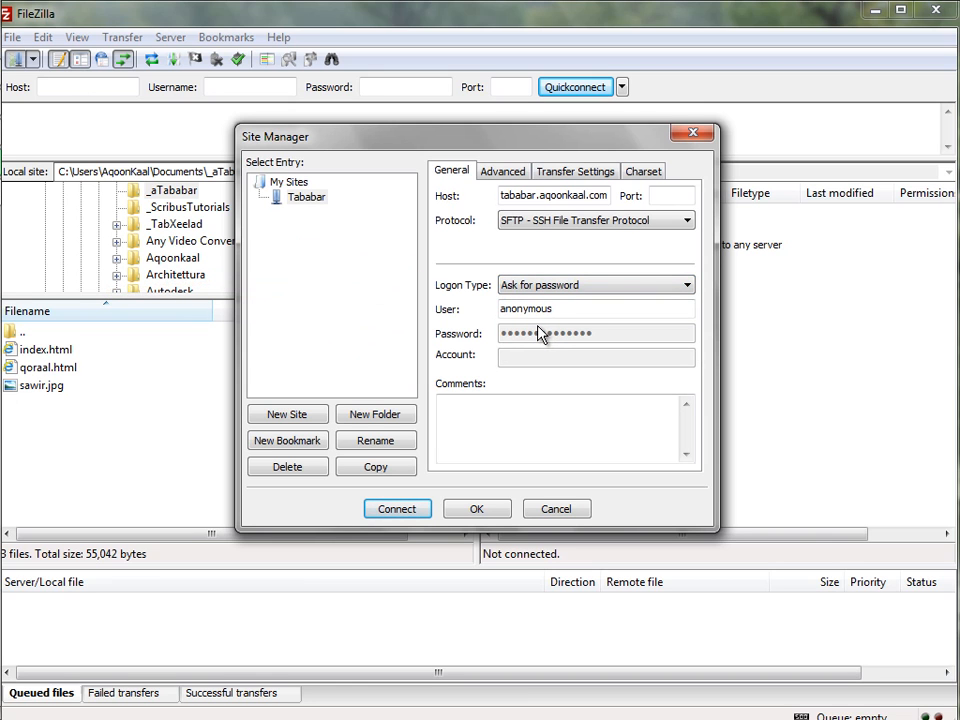
{"action": "left_click", "coordinate": [583, 284]}
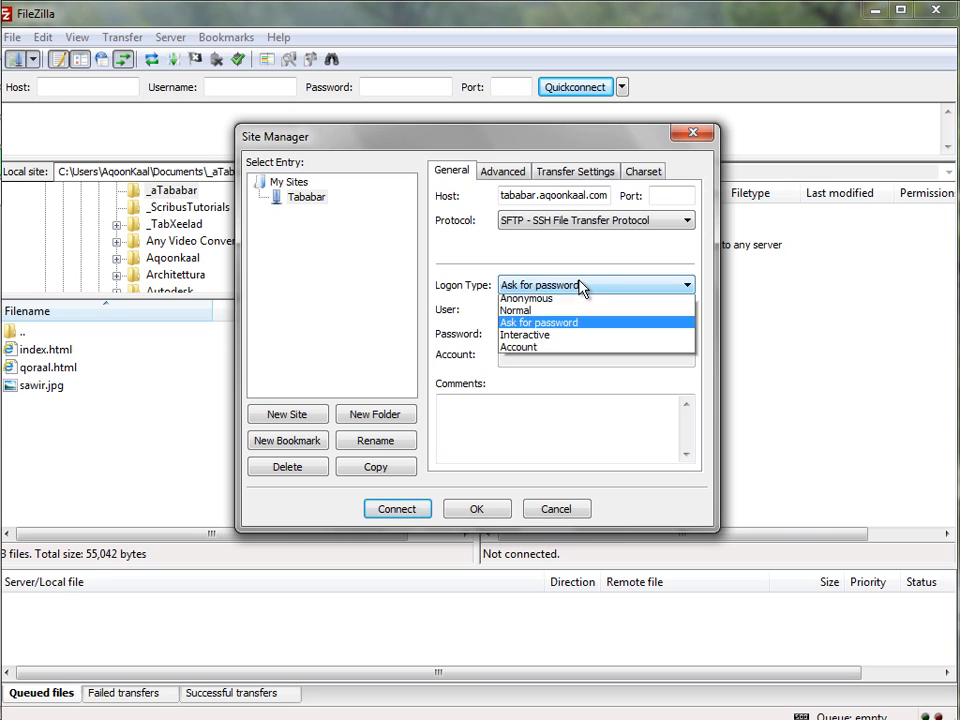
{"action": "left_click", "coordinate": [552, 316]}
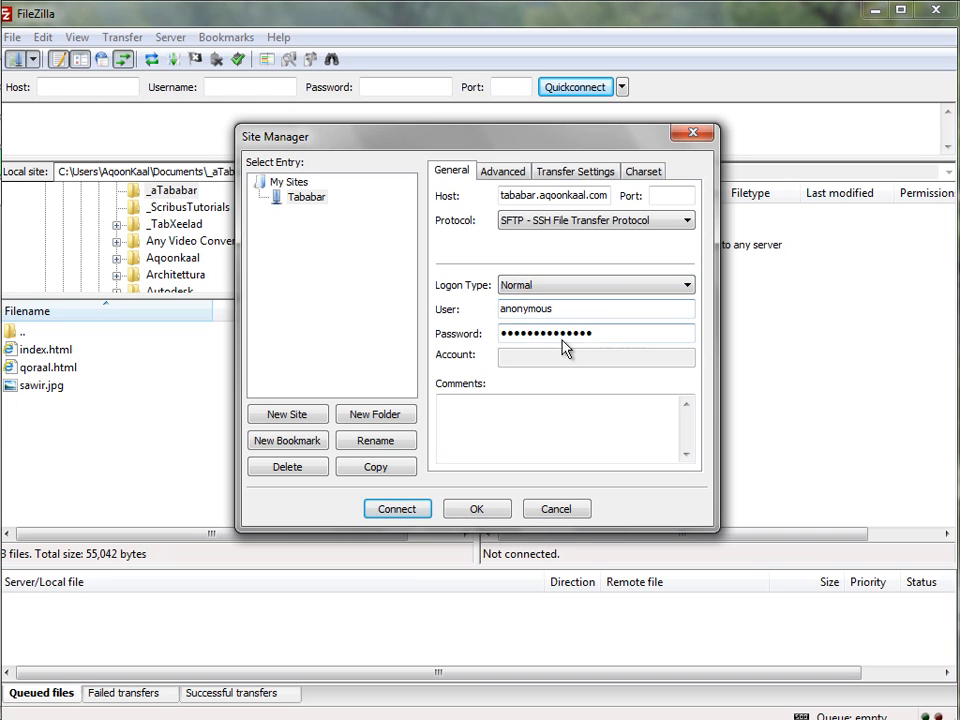
{"action": "left_click_drag", "start_coordinate": [603, 334], "coordinate": [493, 330]}
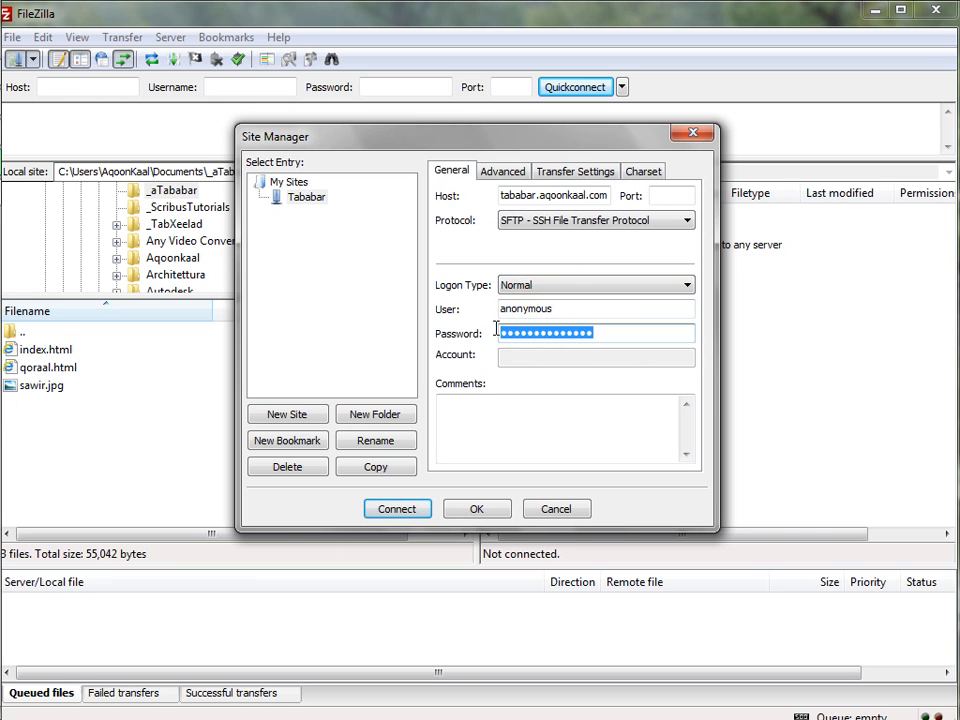
Step: Set the site's logon type to Ask for password and replace the anonymous user with the account's username
{"action": "left_click", "coordinate": [574, 285]}
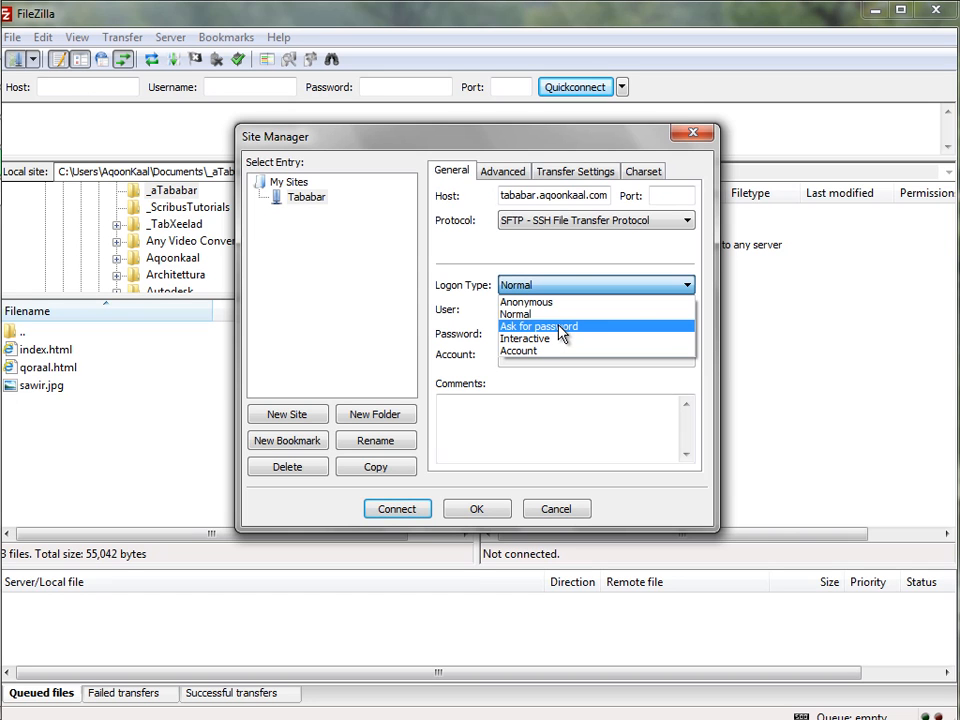
{"action": "left_click", "coordinate": [561, 328]}
{"action": "left_click", "coordinate": [554, 307]}
{"action": "left_click_drag", "start_coordinate": [559, 310], "coordinate": [494, 308]}
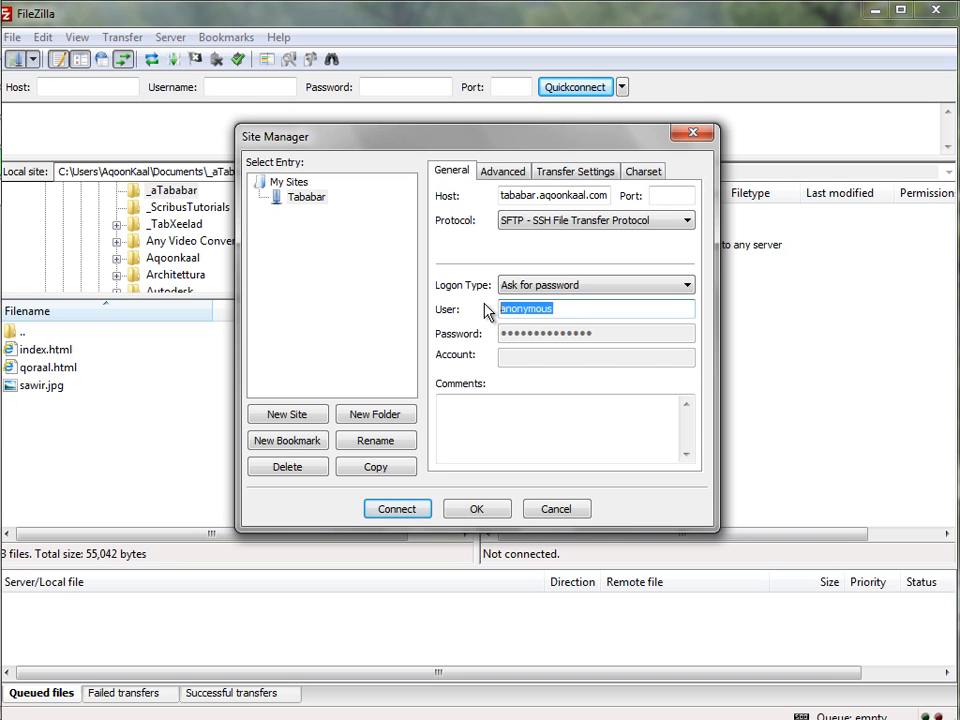
{"action": "type", "text": "ci1migacomputerka"}
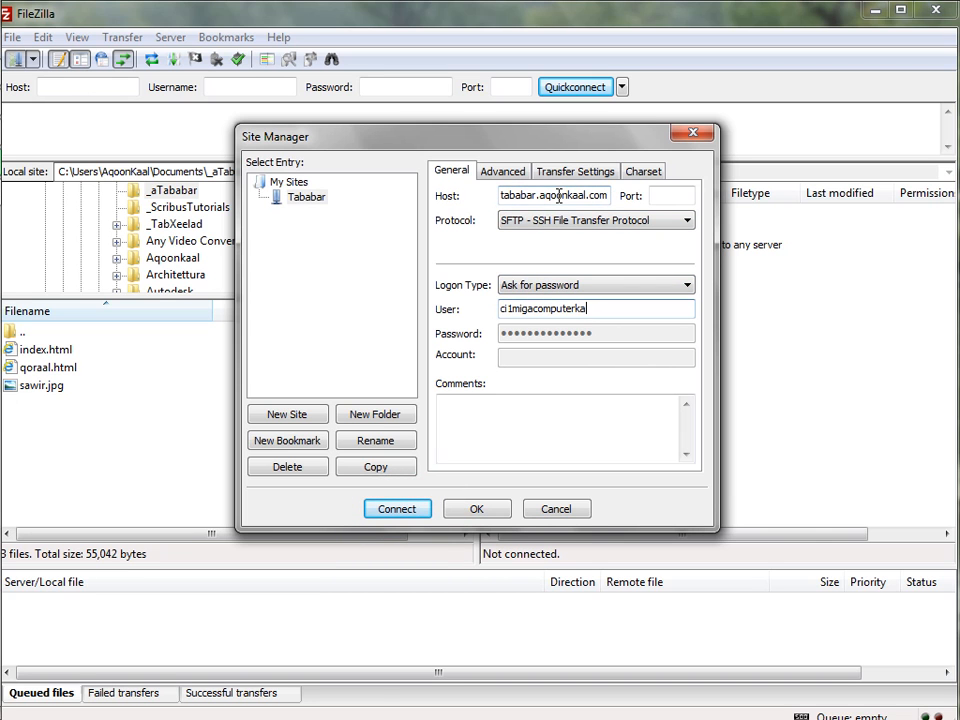
Step: Reselect the SFTP protocol and the Ask for password logon type, and connect to the Tababar site
{"action": "left_click", "coordinate": [505, 221]}
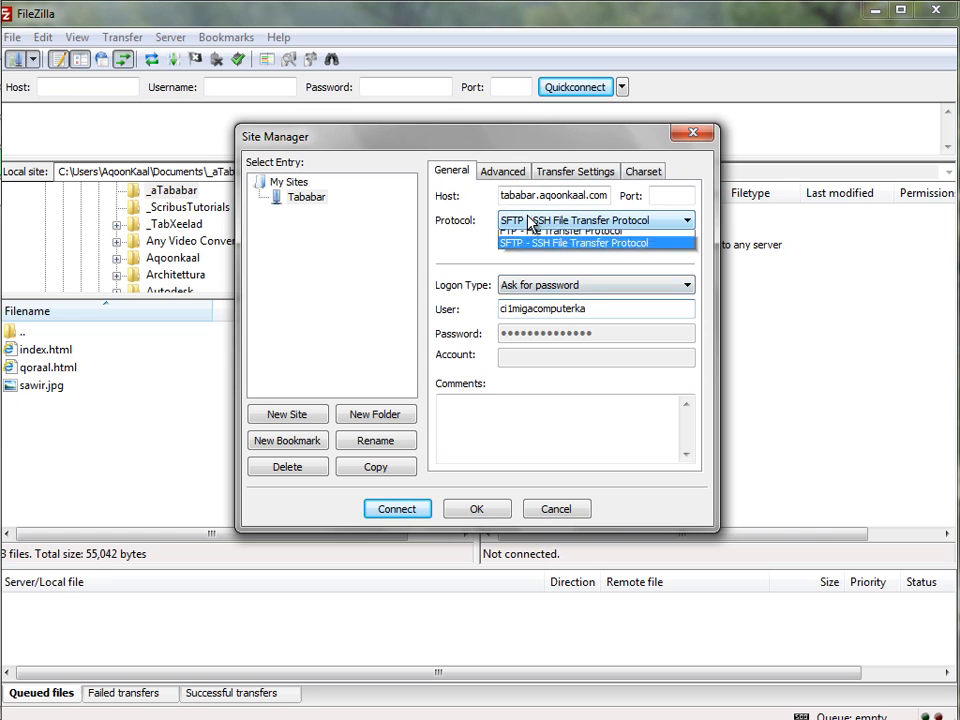
{"action": "left_click", "coordinate": [530, 250]}
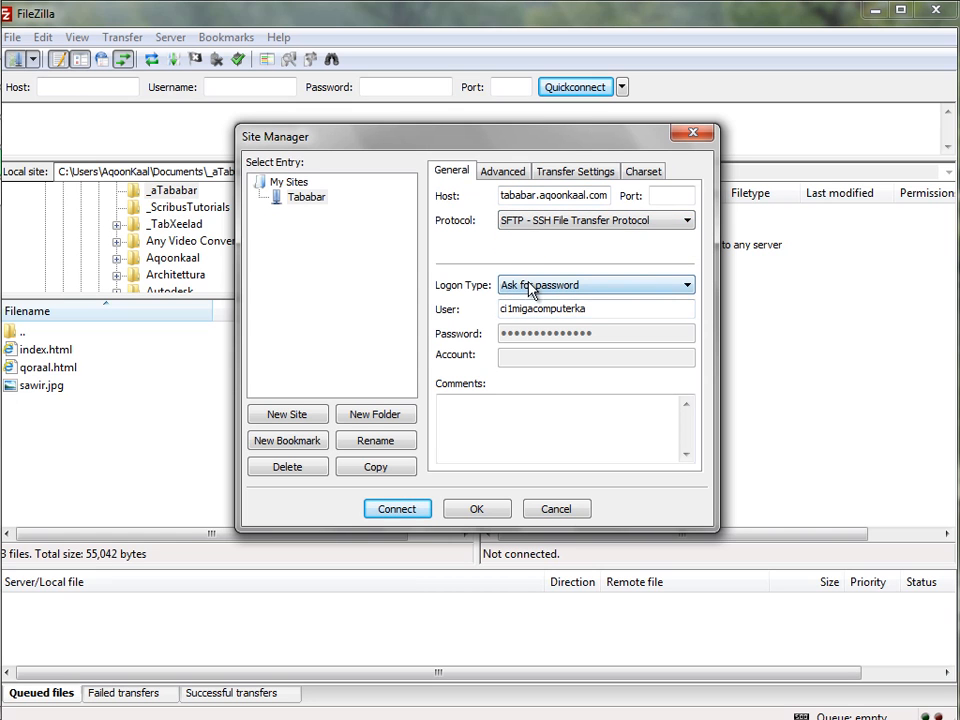
{"action": "left_click", "coordinate": [528, 286]}
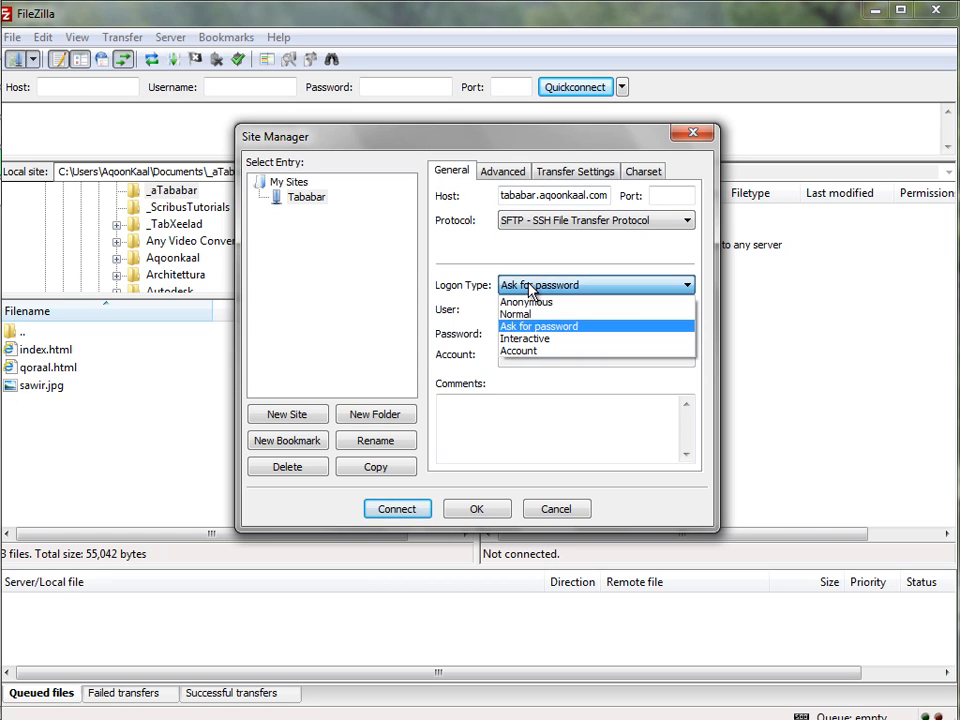
{"action": "left_click", "coordinate": [567, 327]}
{"action": "left_click_drag", "start_coordinate": [594, 309], "coordinate": [486, 321]}
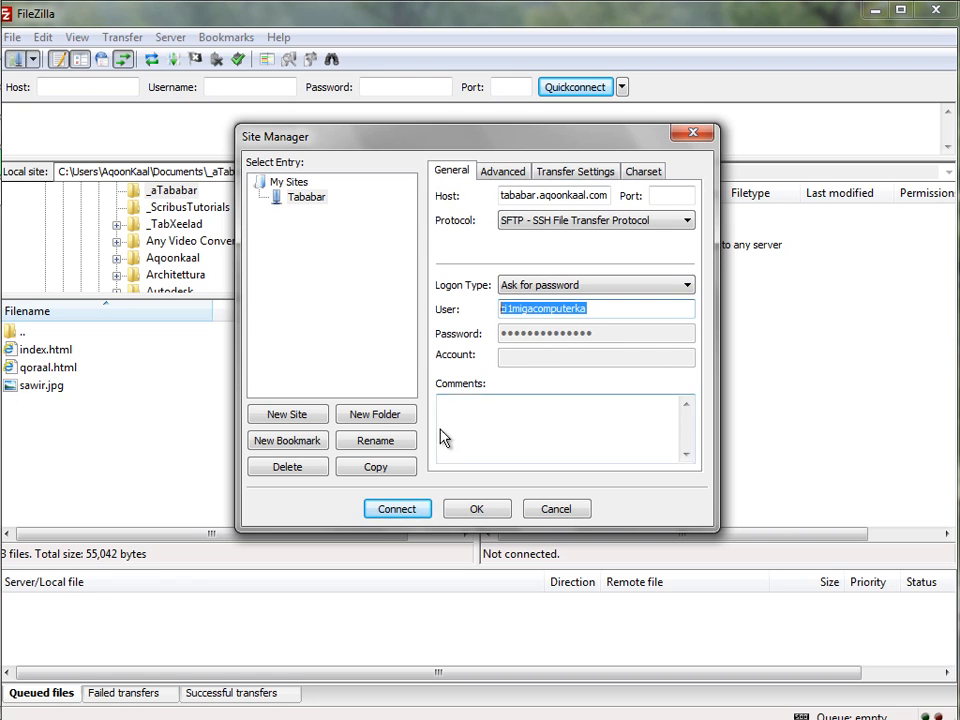
{"action": "left_click", "coordinate": [420, 510]}
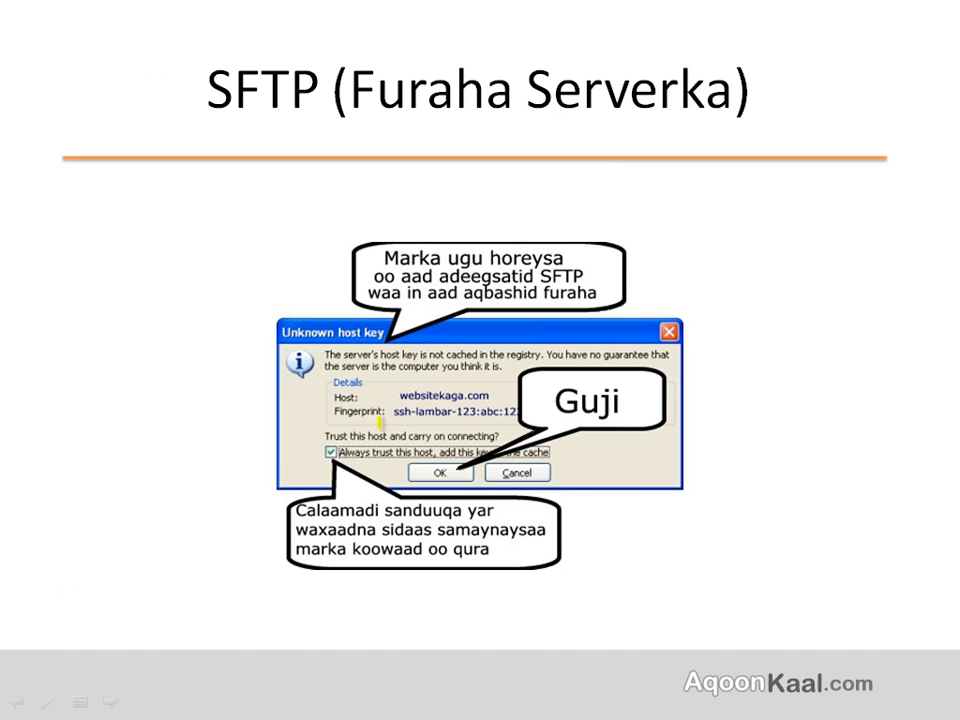
{"action": "left_click_drag", "start_coordinate": [383, 422], "coordinate": [457, 428]}
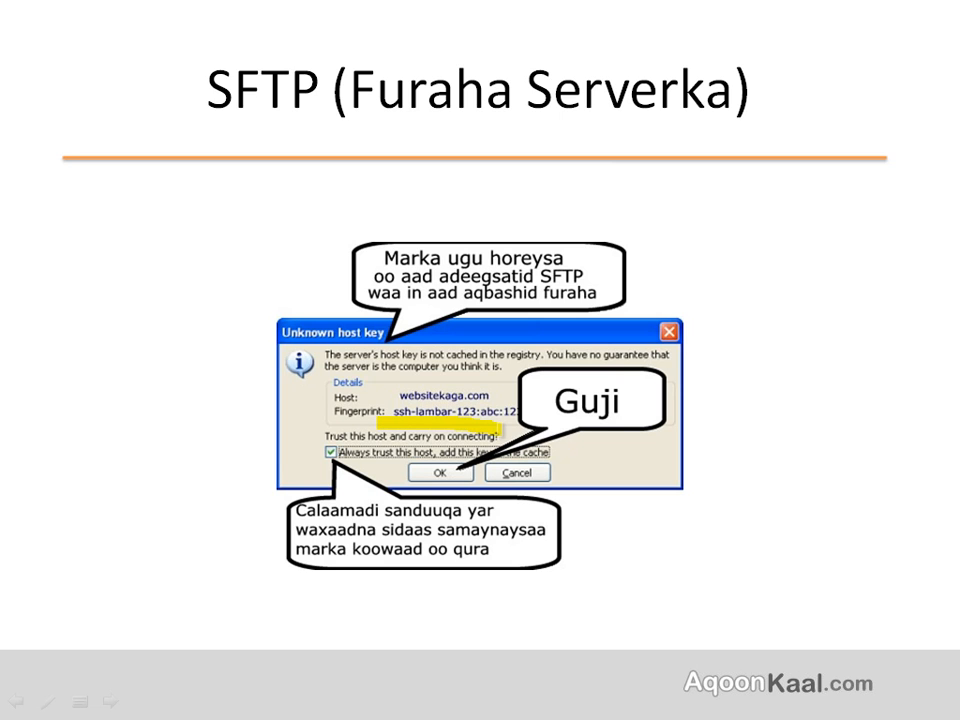
{"action": "left_click_drag", "start_coordinate": [398, 390], "coordinate": [478, 387]}
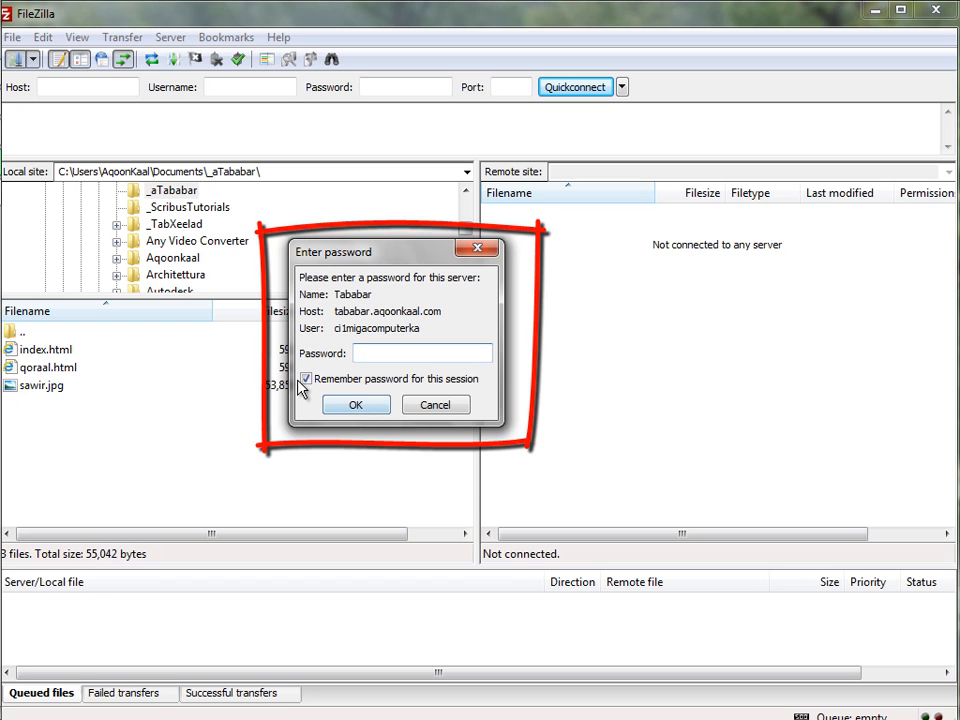
Step: Turn off remembering the password for this session, paste the account password and log in to the server
{"action": "left_click", "coordinate": [307, 384]}
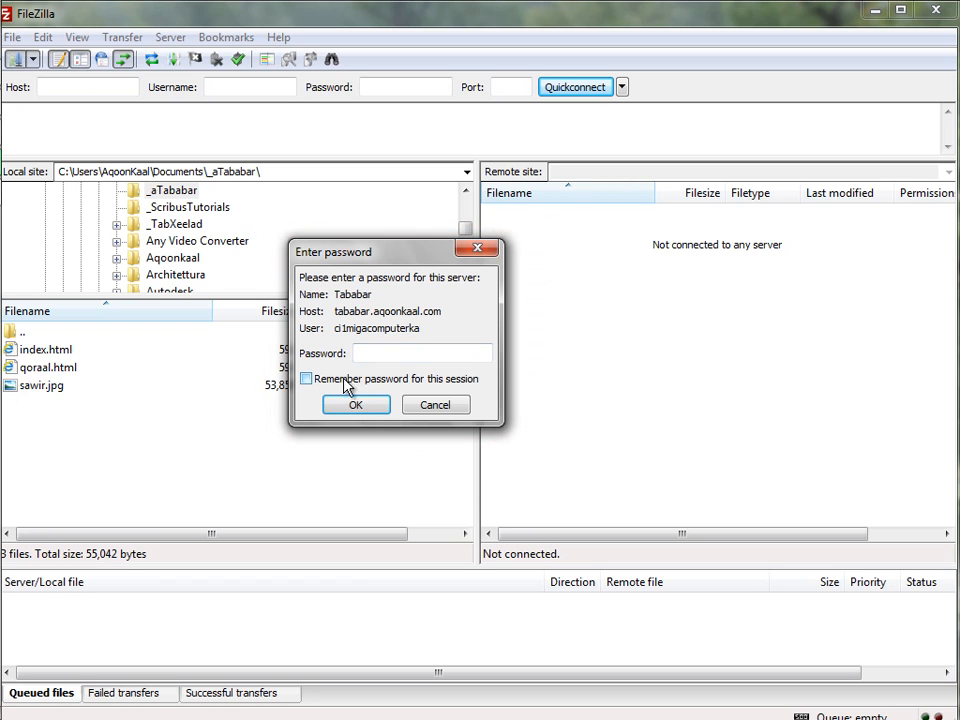
{"action": "left_click", "coordinate": [367, 353]}
{"action": "key", "text": "ctrl+v"}
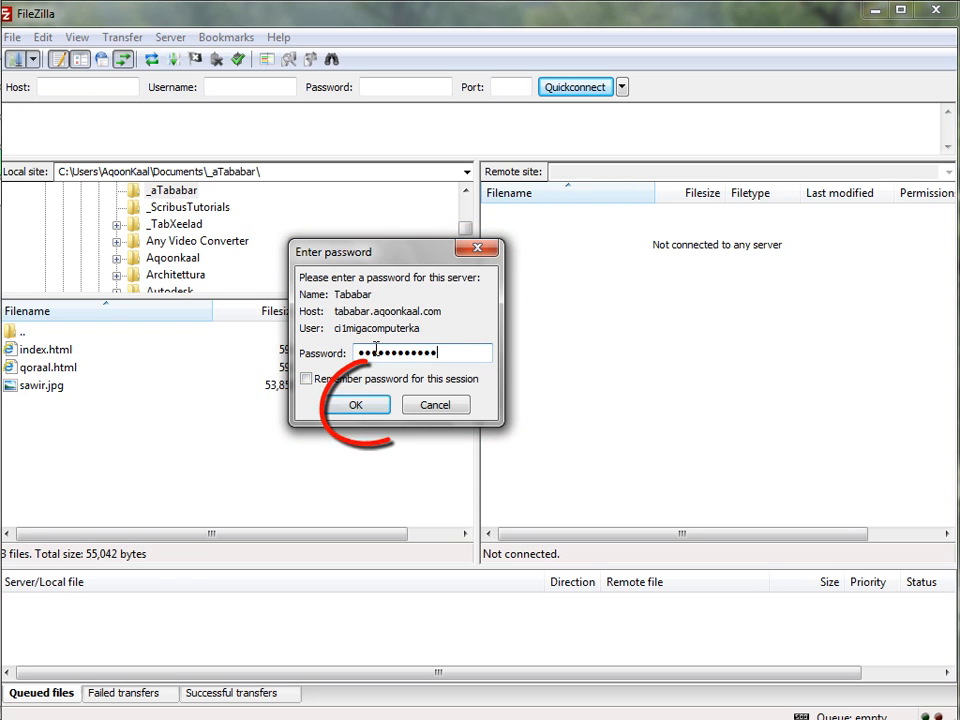
{"action": "left_click", "coordinate": [364, 402]}
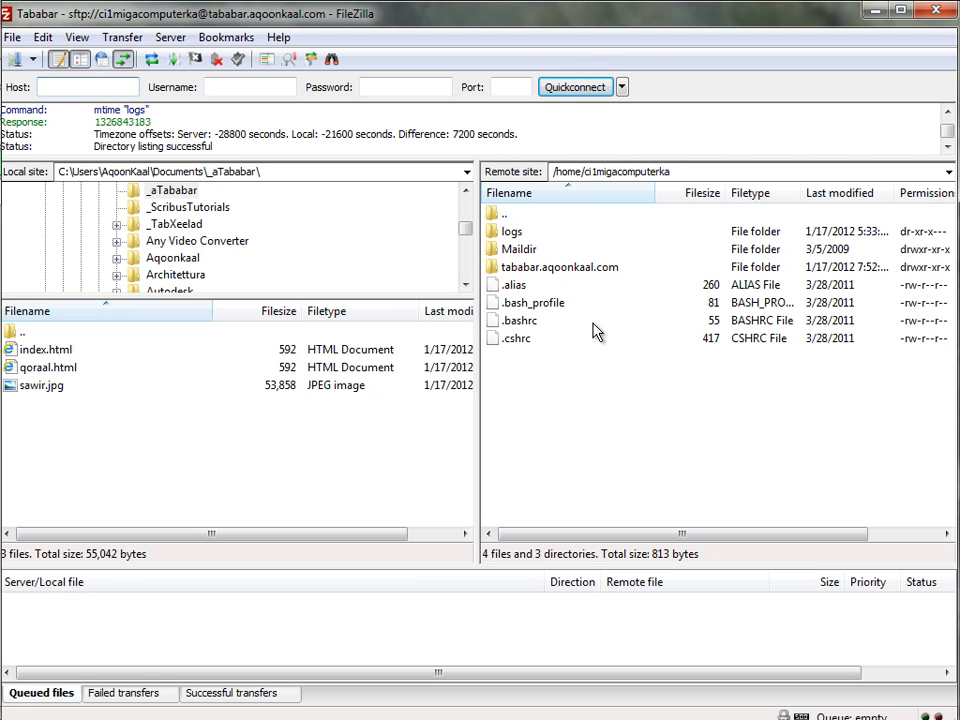
Step: Open the remote tababar.aqoonkaal.com folder and upload the local qoraal.html into it
{"action": "double_click", "coordinate": [567, 271]}
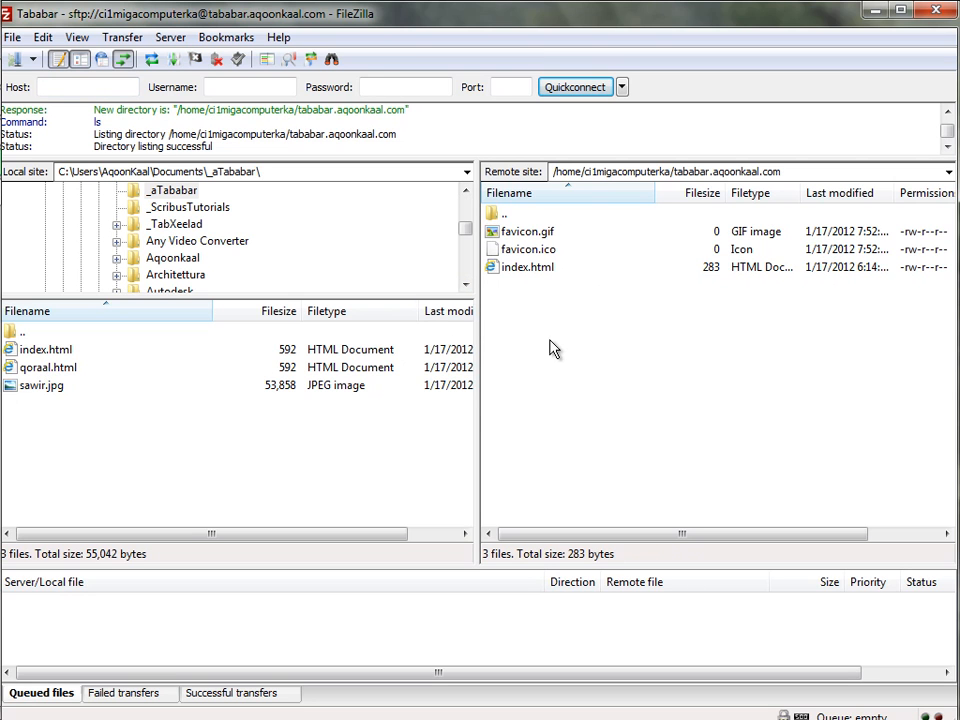
{"action": "left_click_drag", "start_coordinate": [70, 378], "coordinate": [580, 385]}
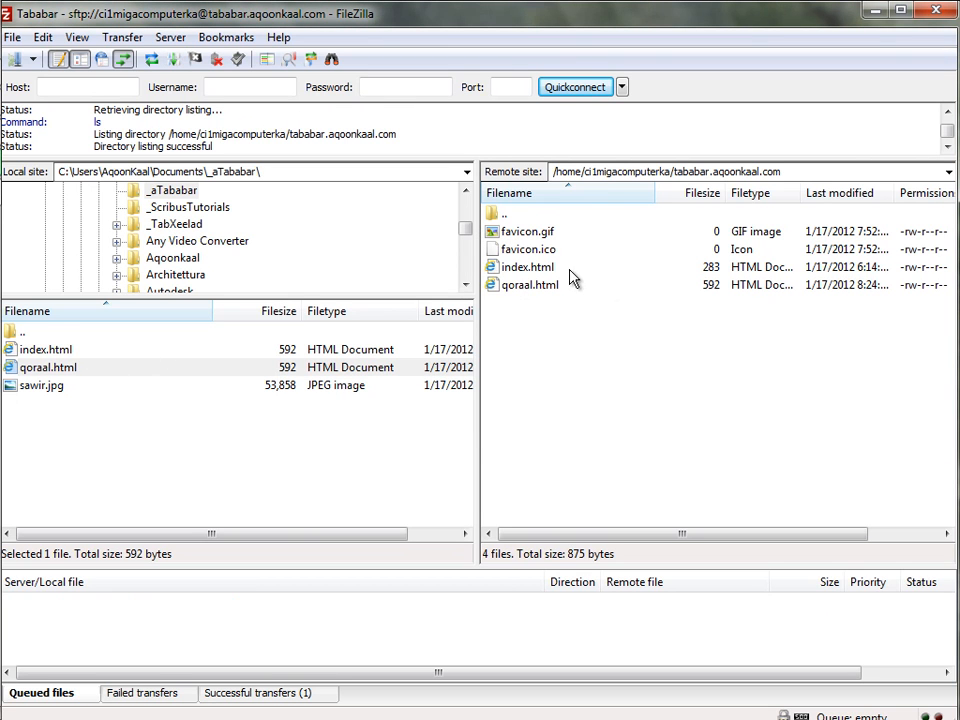
Step: Download the remote qoraal.html into the local _aTababar folder, overwriting the existing copy
{"action": "left_click_drag", "start_coordinate": [537, 290], "coordinate": [347, 418]}
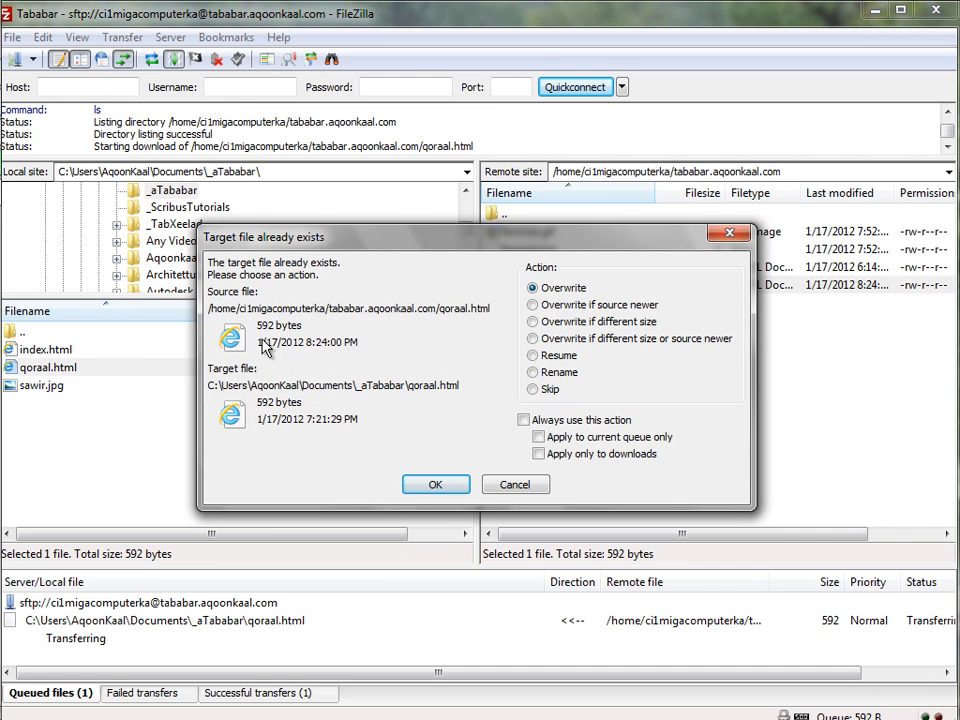
{"action": "left_click", "coordinate": [430, 485]}
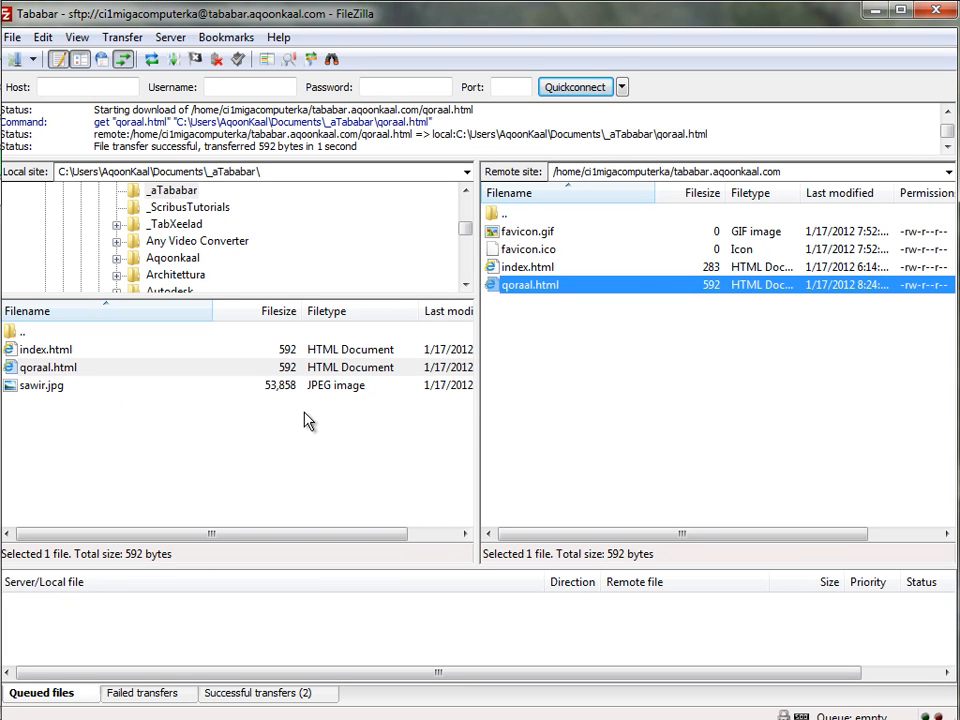
Step: Upload the local qoraal.html to the remote tababar.aqoonkaal.com folder, overwriting the existing copy, and close the program
{"action": "double_click", "coordinate": [62, 368]}
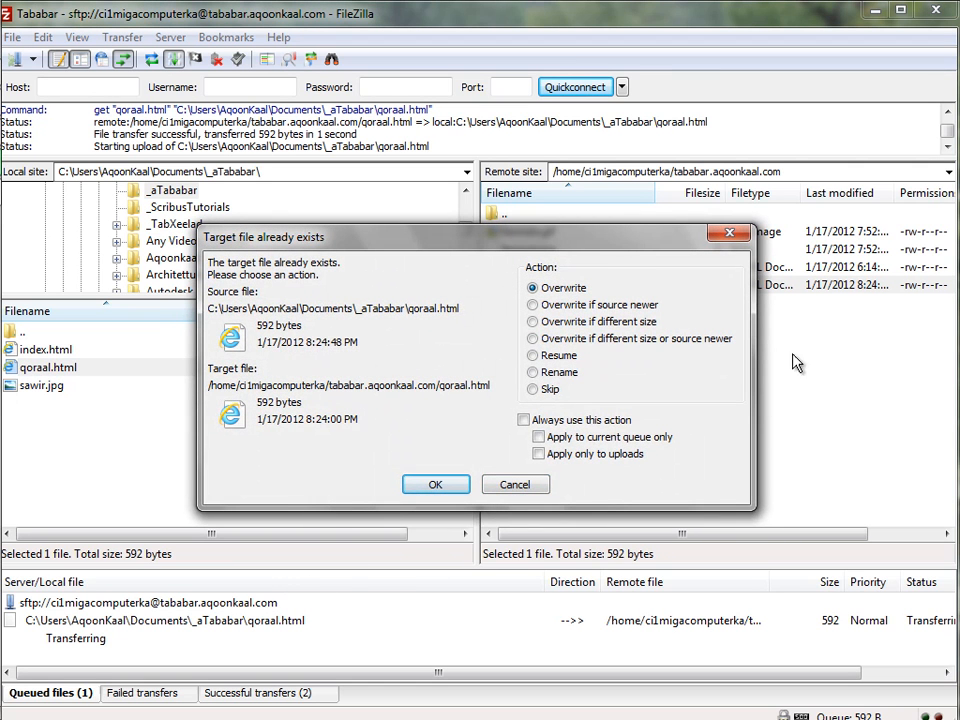
{"action": "left_click", "coordinate": [437, 484]}
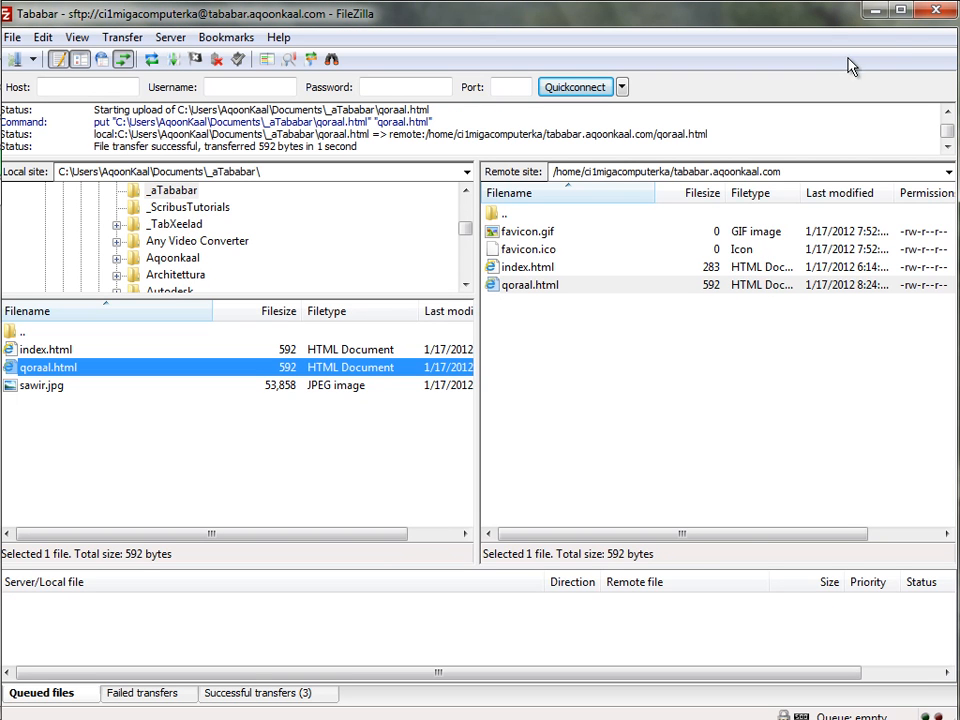
{"action": "left_click", "coordinate": [932, 12]}
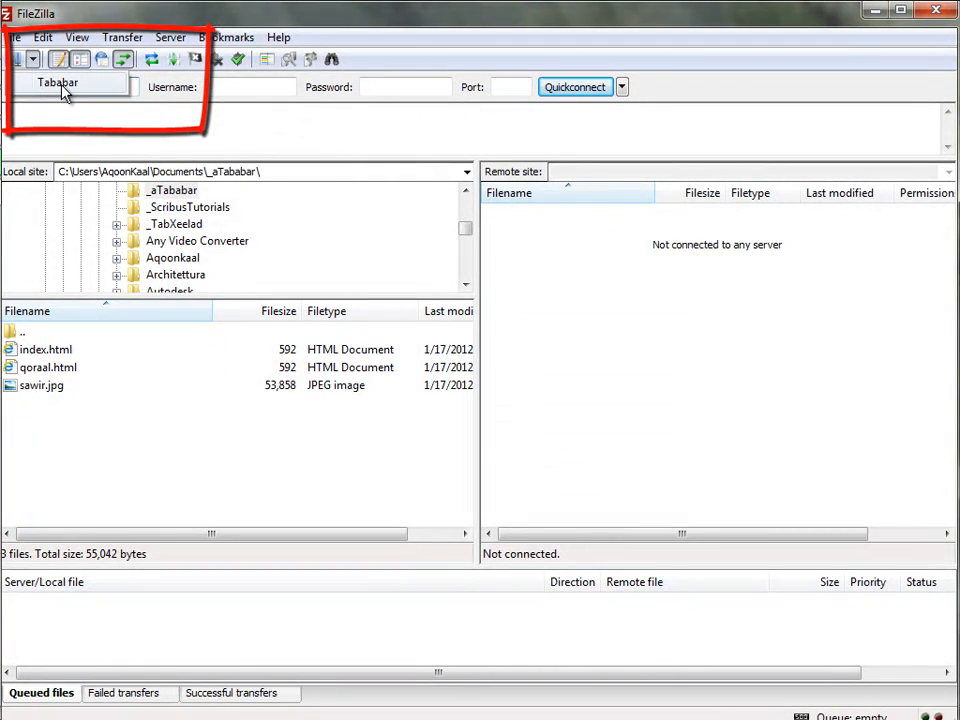
Step: Set the saved Tababar site's port to 22 and try to connect to it, closing the program after the attempt
{"action": "left_click", "coordinate": [64, 86]}
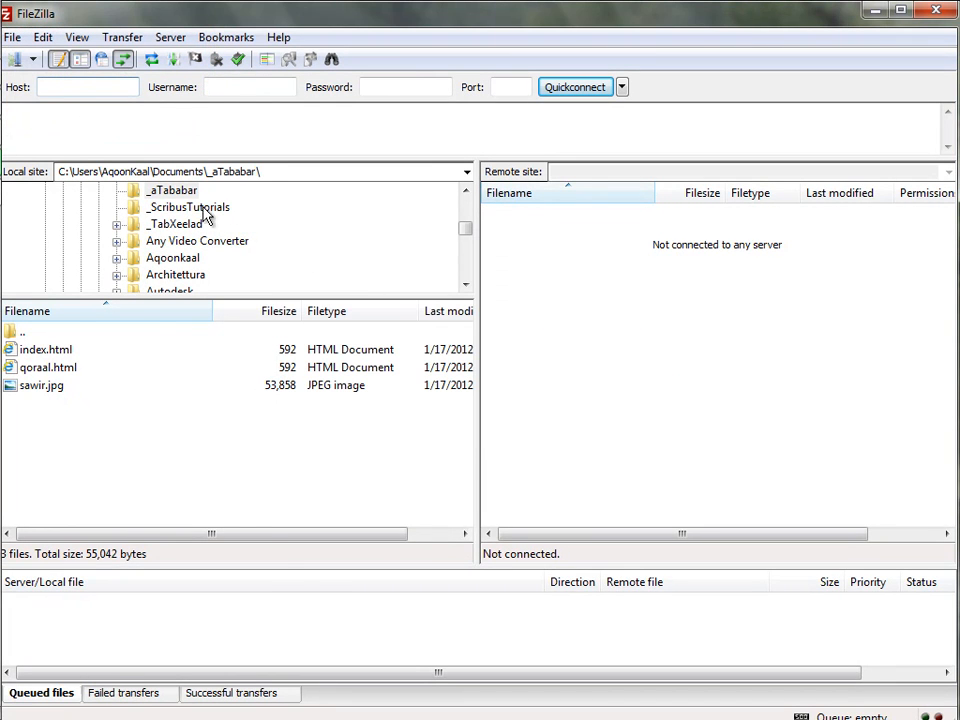
{"action": "left_click", "coordinate": [17, 64]}
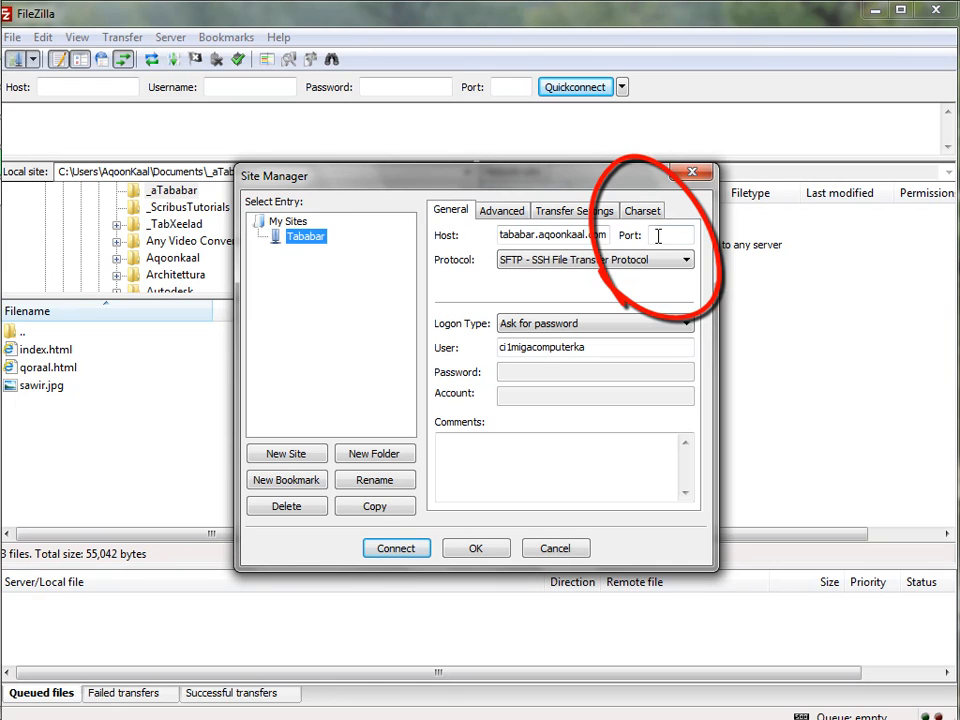
{"action": "left_click", "coordinate": [658, 236]}
{"action": "type", "text": "22"}
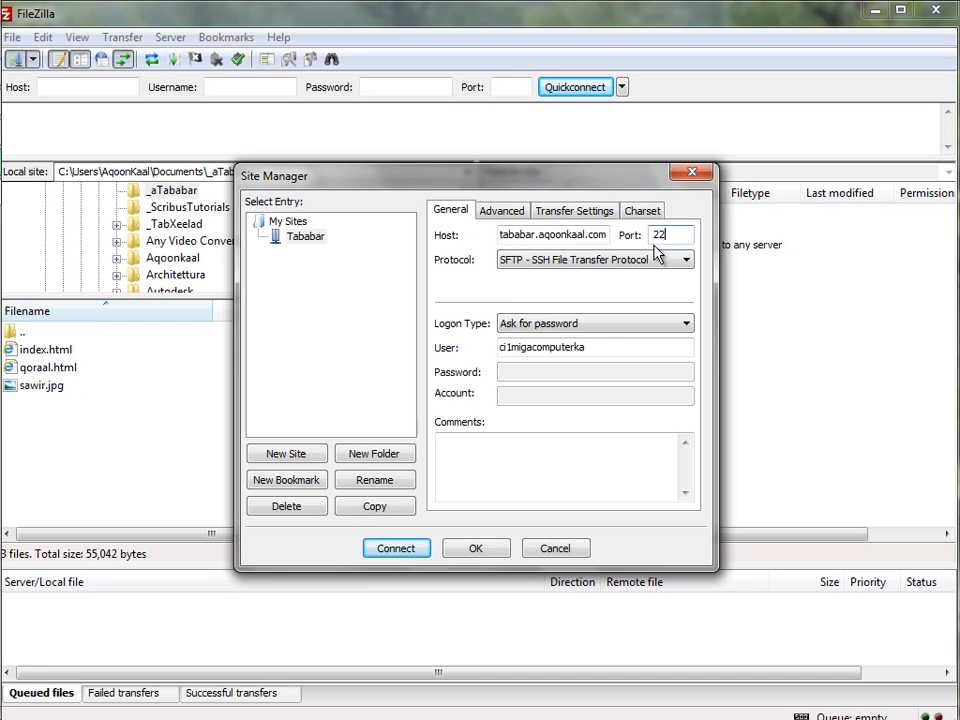
{"action": "left_click", "coordinate": [396, 548]}
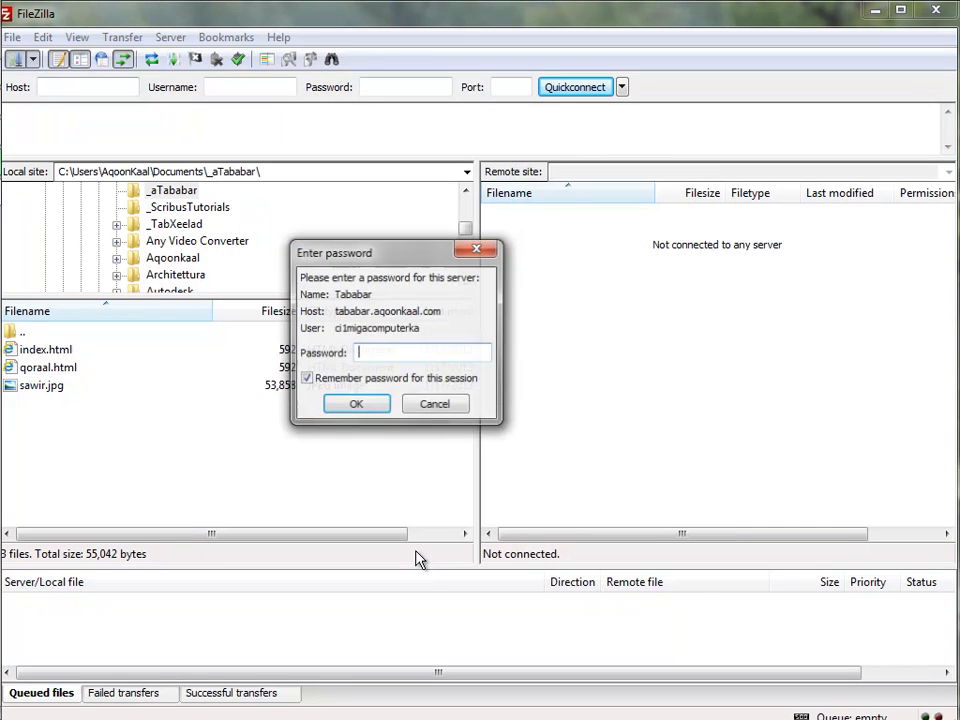
{"action": "left_click", "coordinate": [363, 405]}
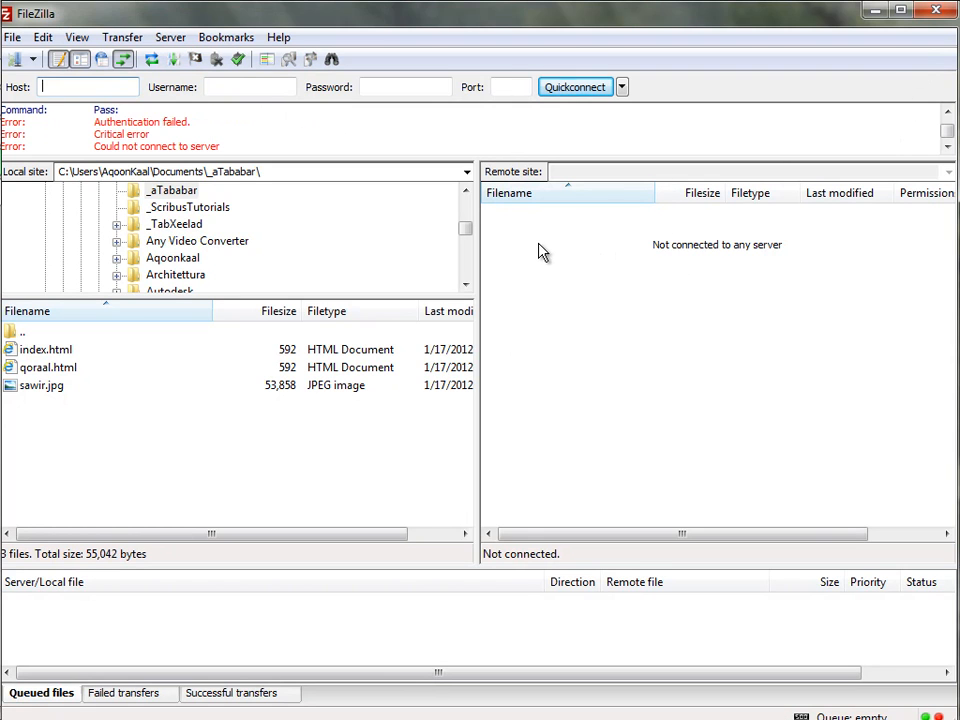
{"action": "left_click", "coordinate": [935, 13]}
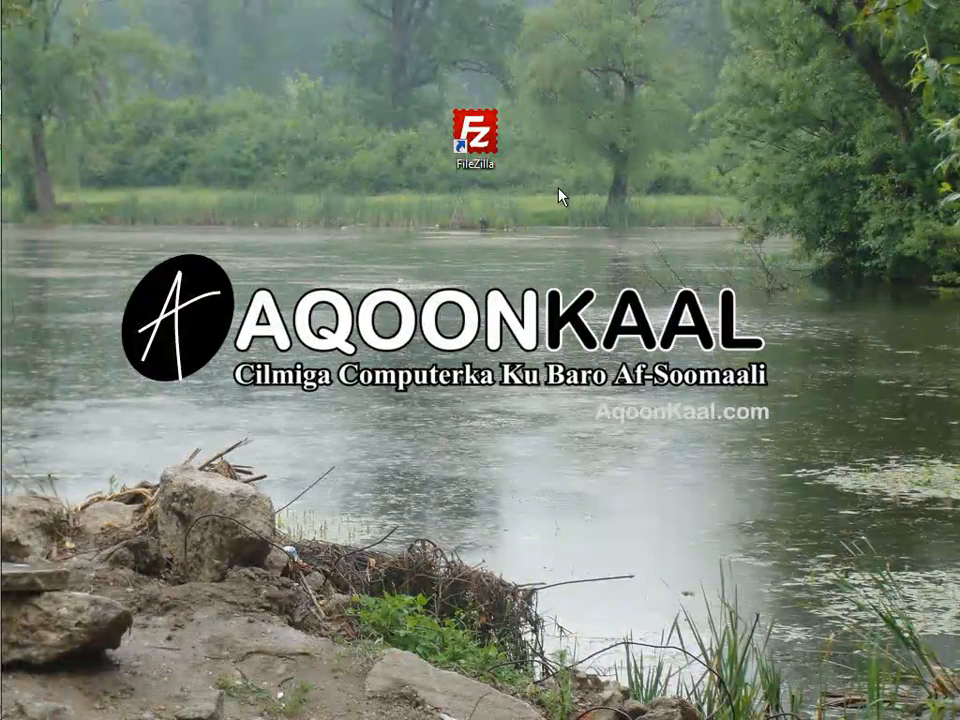
Step: Relaunch FileZilla, connect to the saved Tababar site and open the remote tababar.aqoonkaal.com folder
{"action": "double_click", "coordinate": [475, 133]}
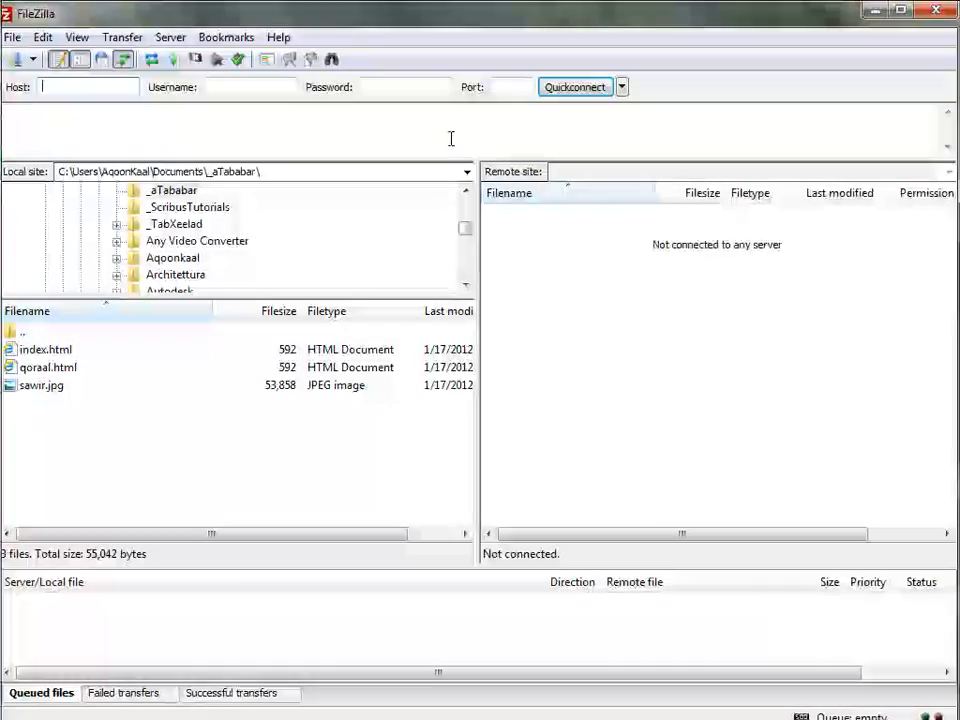
{"action": "left_click", "coordinate": [33, 60]}
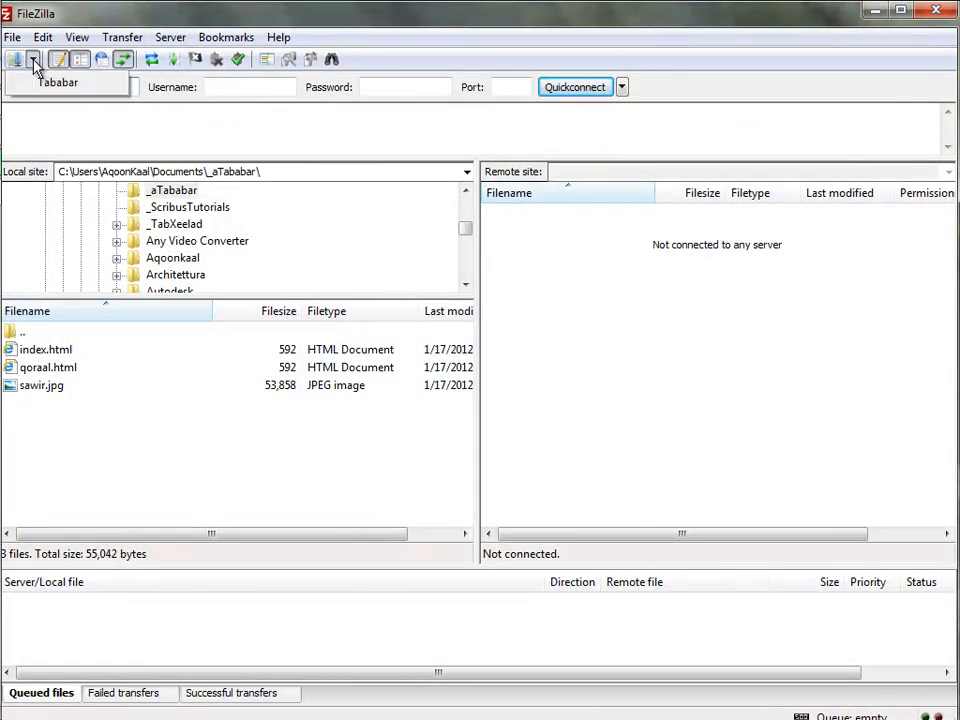
{"action": "left_click", "coordinate": [43, 86]}
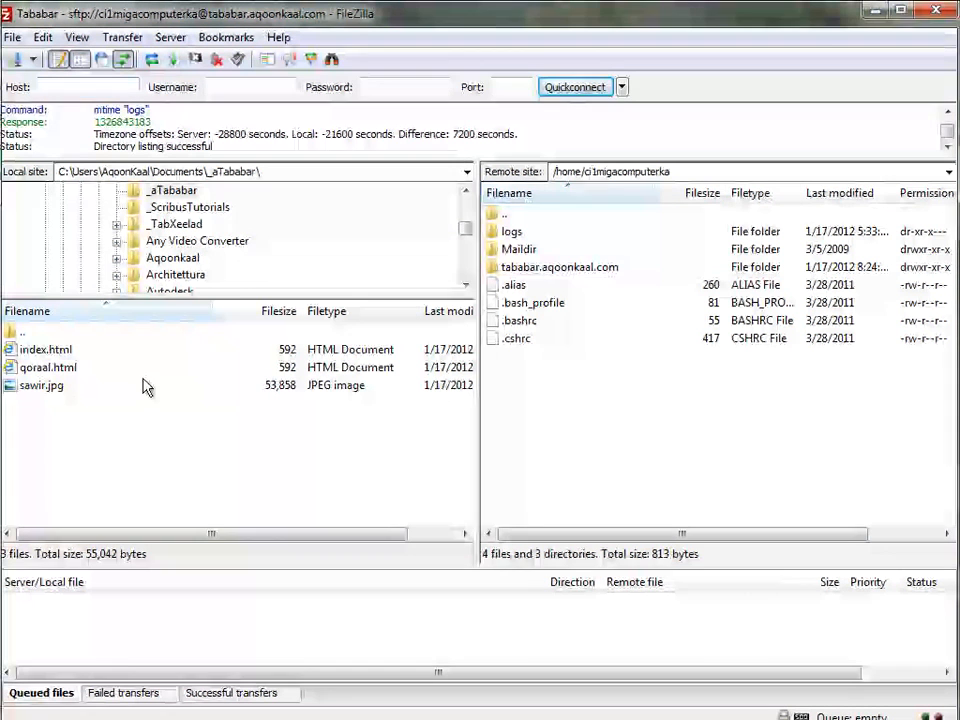
{"action": "double_click", "coordinate": [549, 268]}
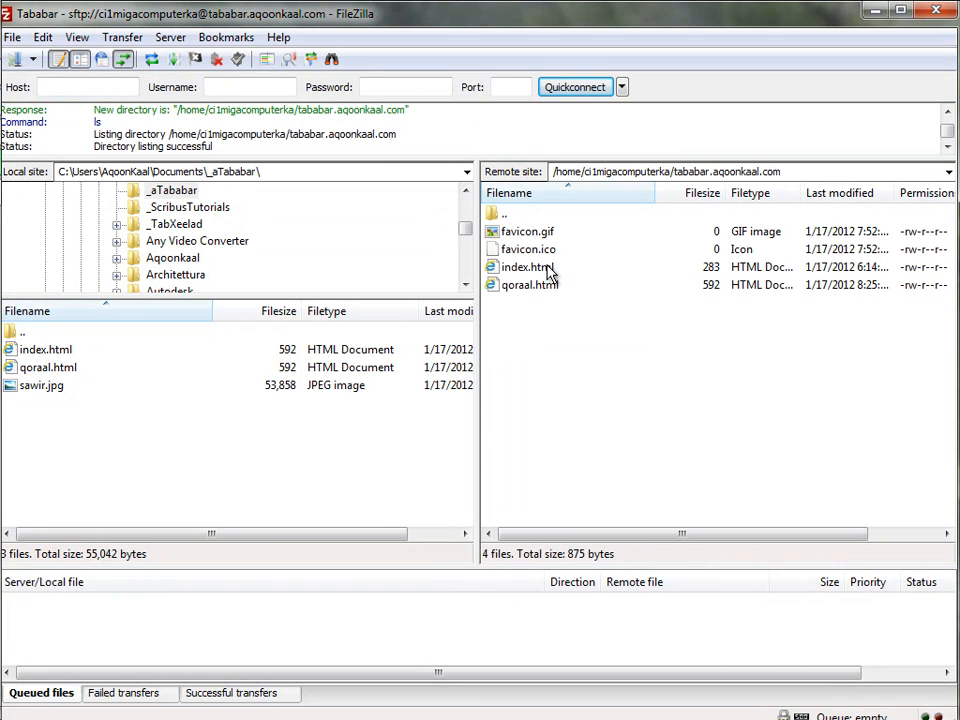
Step: Upload the local index.html into the remote tababar.aqoonkaal.com folder, overwriting the existing file
{"action": "left_click", "coordinate": [44, 355]}
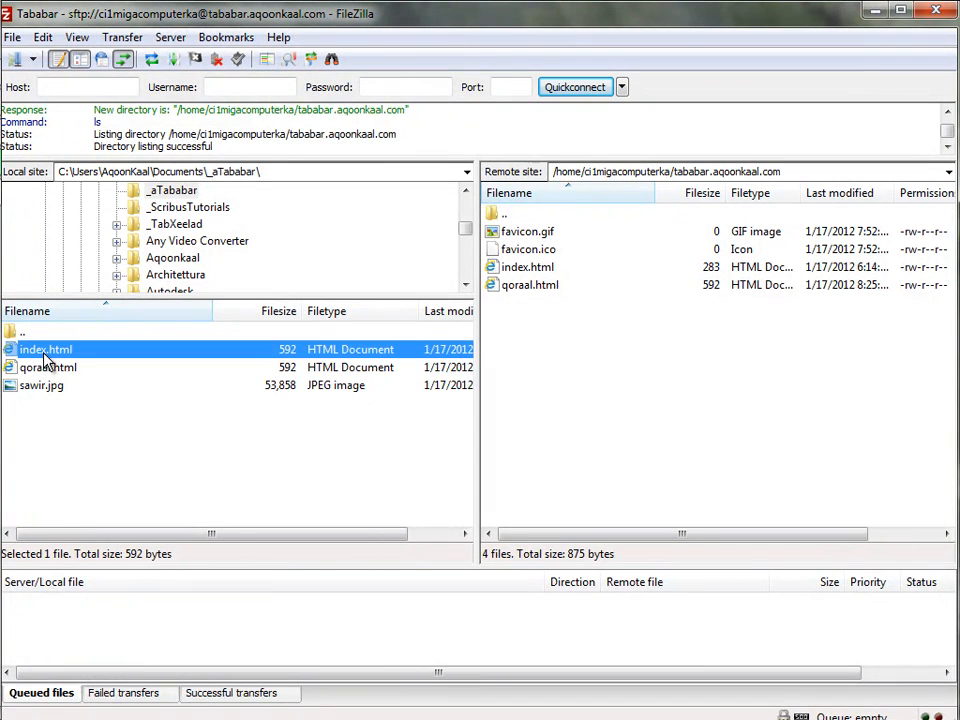
{"action": "double_click", "coordinate": [44, 356]}
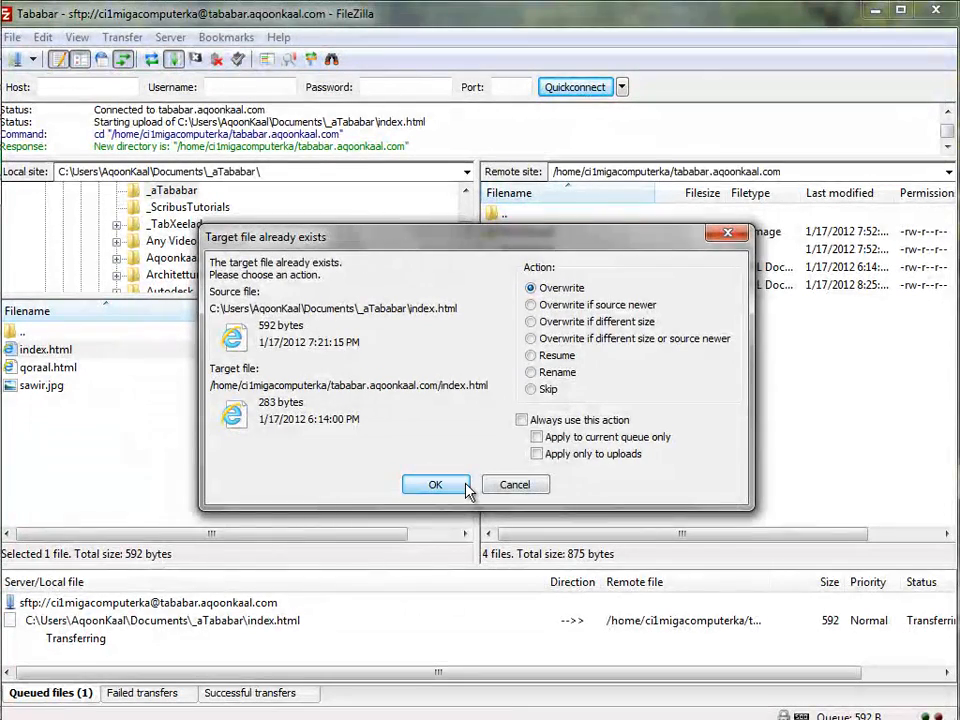
{"action": "left_click", "coordinate": [435, 485]}
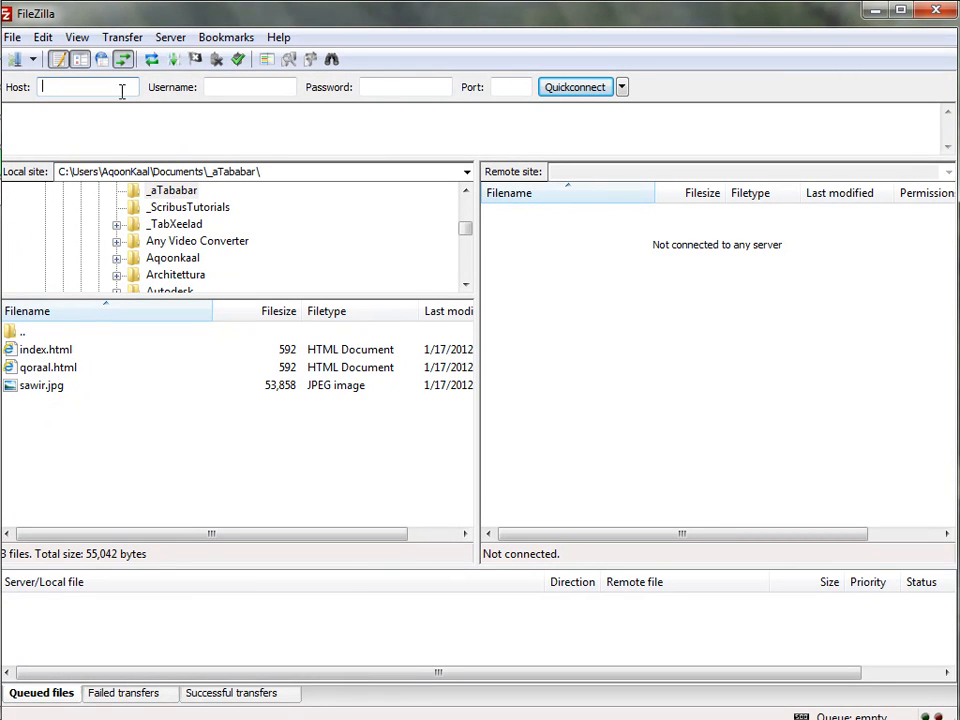
Step: Reopen the Tababar site settings and reselect the SFTP protocol and the Ask for password logon type
{"action": "left_click", "coordinate": [15, 61]}
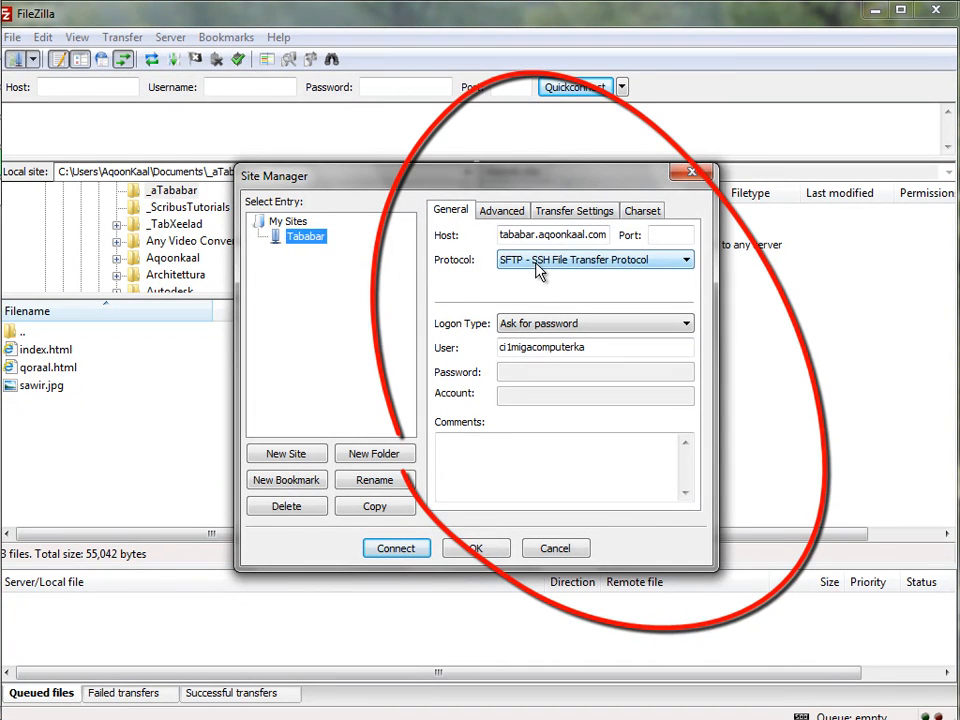
{"action": "left_click", "coordinate": [538, 268]}
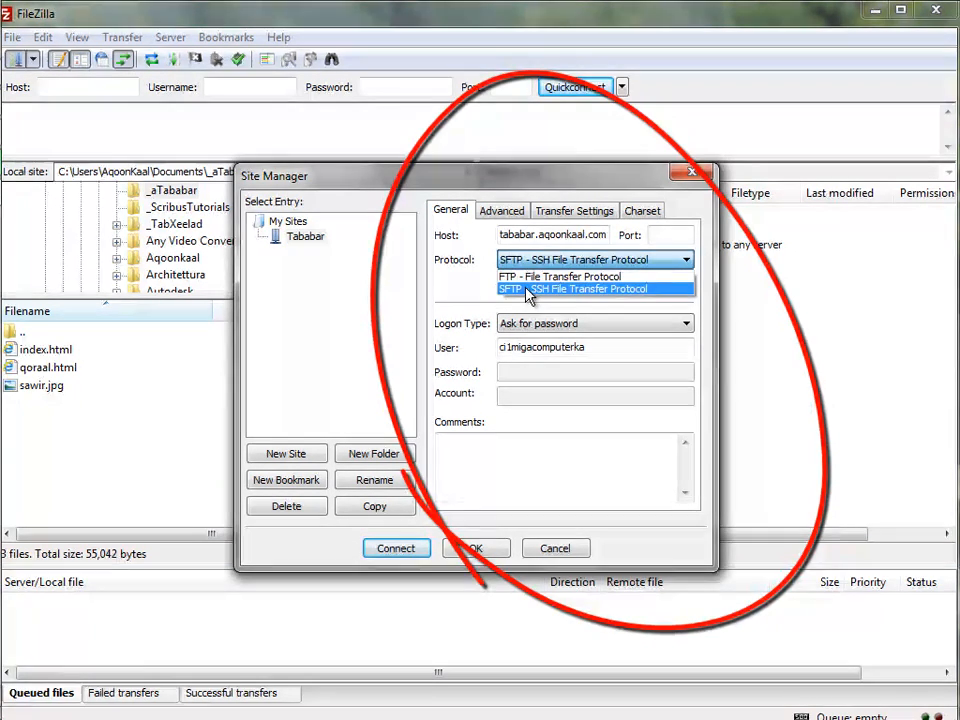
{"action": "left_click", "coordinate": [527, 292]}
{"action": "left_click", "coordinate": [535, 324]}
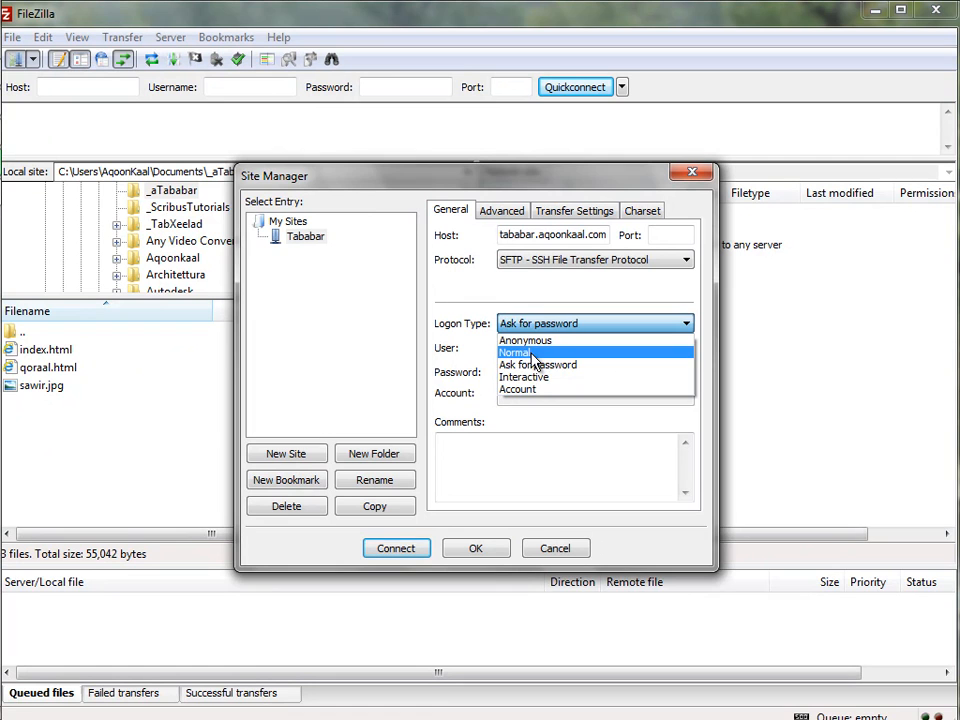
{"action": "left_click", "coordinate": [537, 366]}
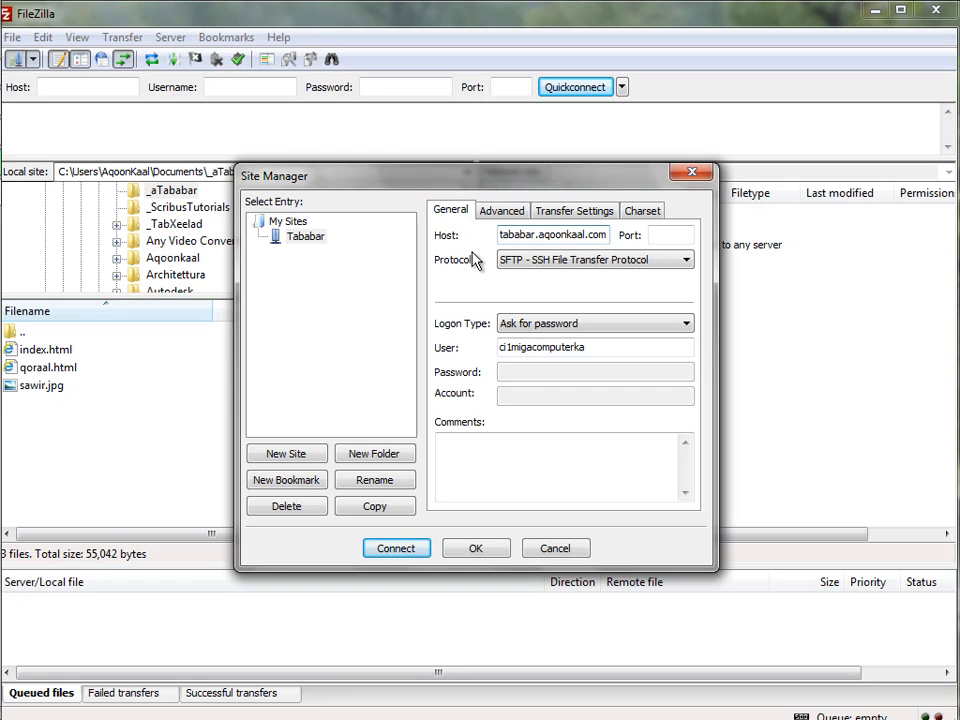
{"action": "left_click", "coordinate": [514, 260]}
{"action": "left_click", "coordinate": [605, 285]}
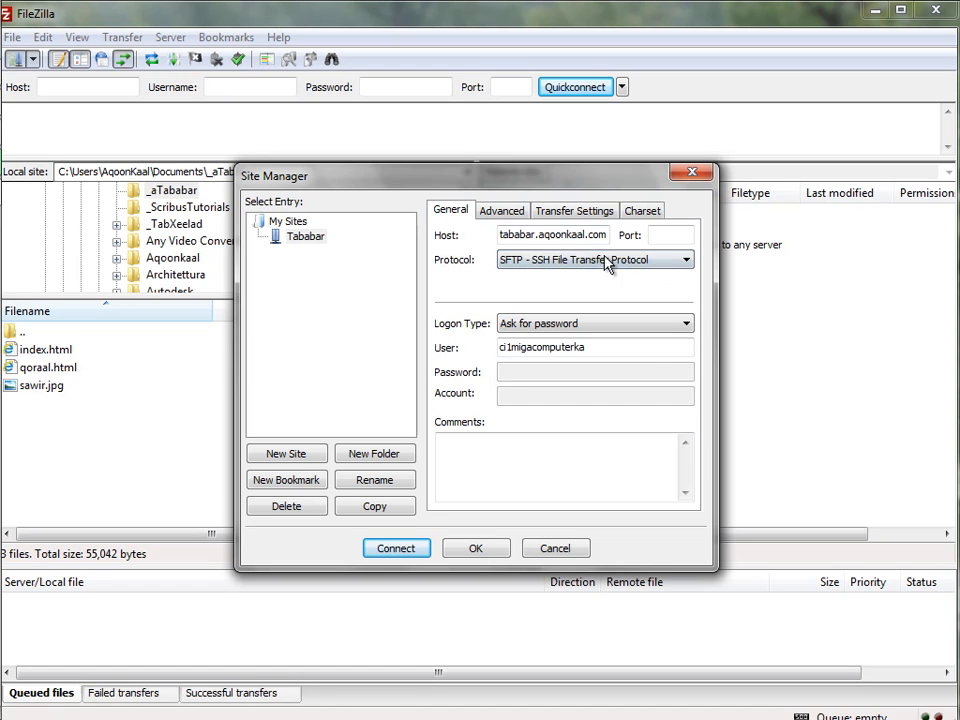
Step: Enter port 22 for the Tababar site and cancel the site changes
{"action": "left_click", "coordinate": [662, 237]}
{"action": "type", "text": "22"}
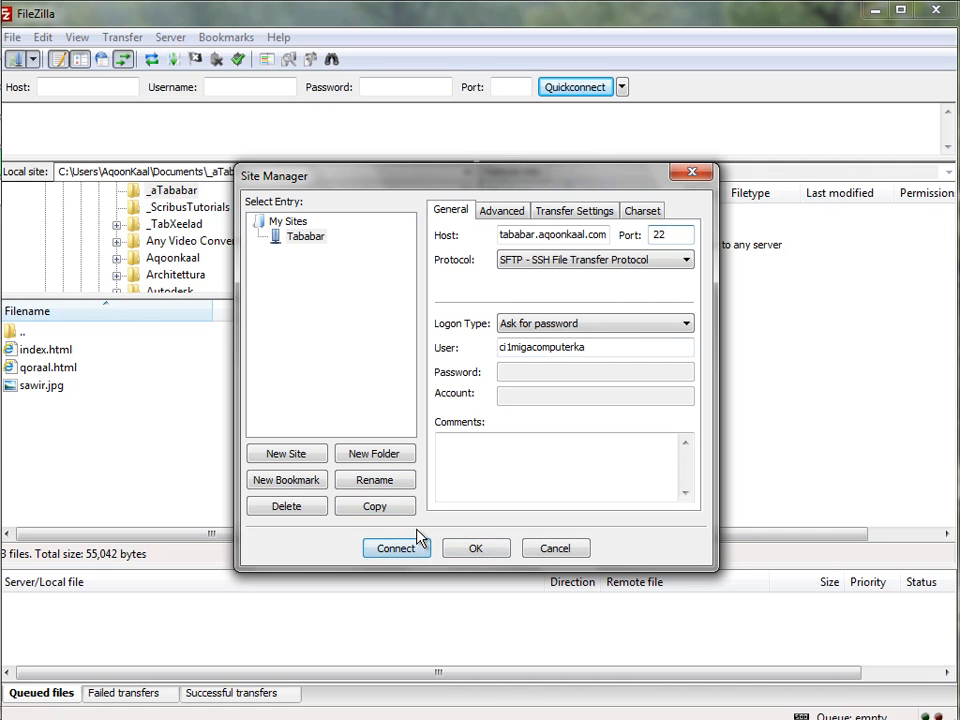
{"action": "left_click", "coordinate": [553, 548]}
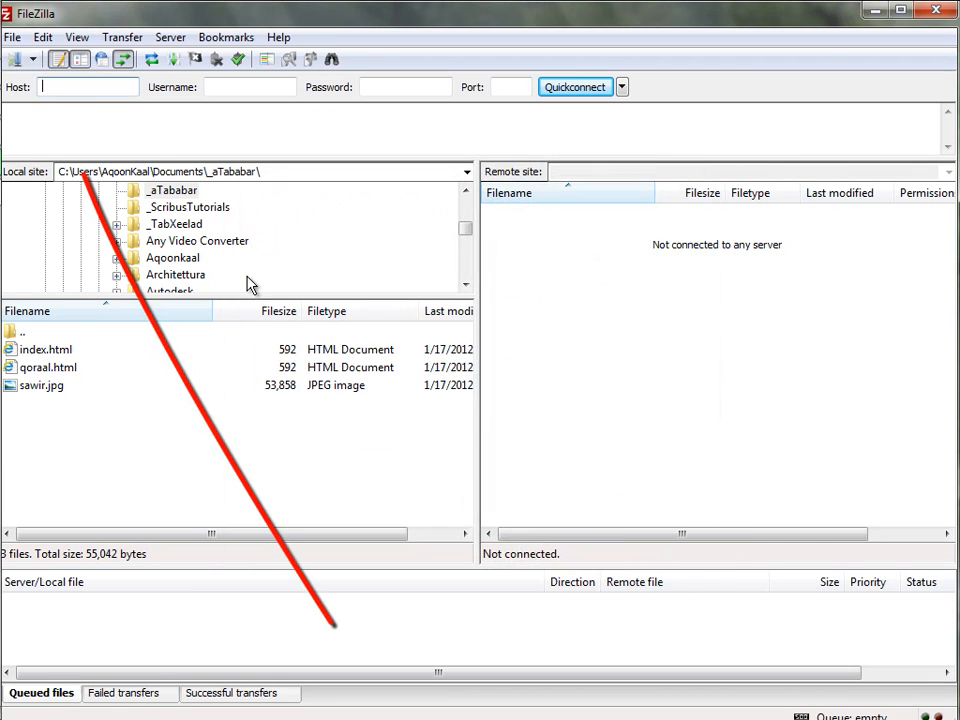
{"action": "left_click", "coordinate": [33, 60]}
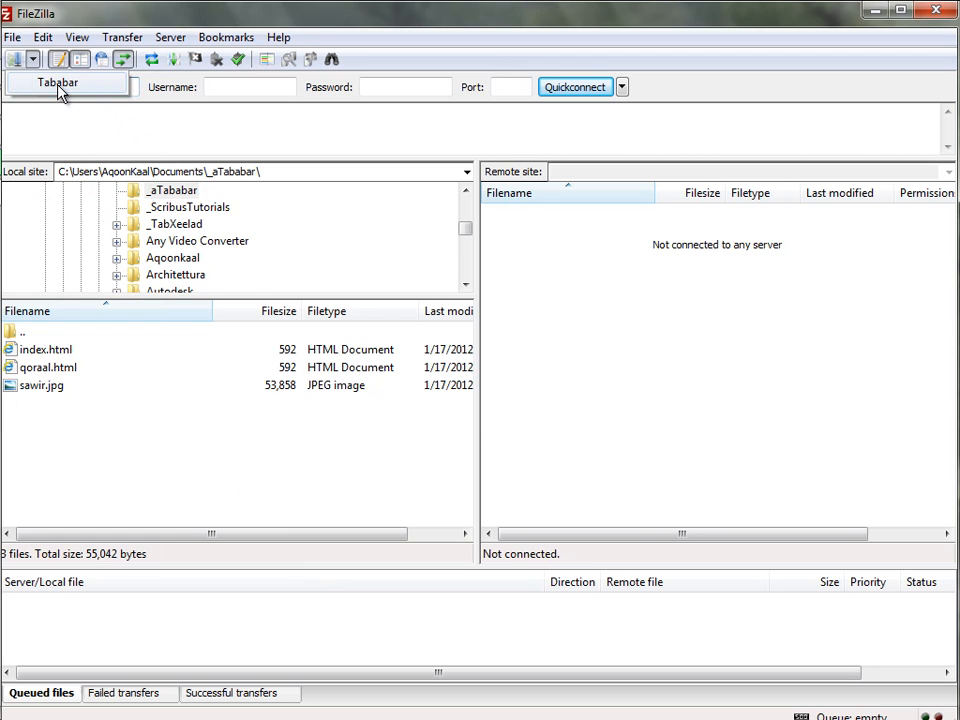
{"action": "left_click", "coordinate": [58, 88]}
{"action": "left_click", "coordinate": [432, 406]}
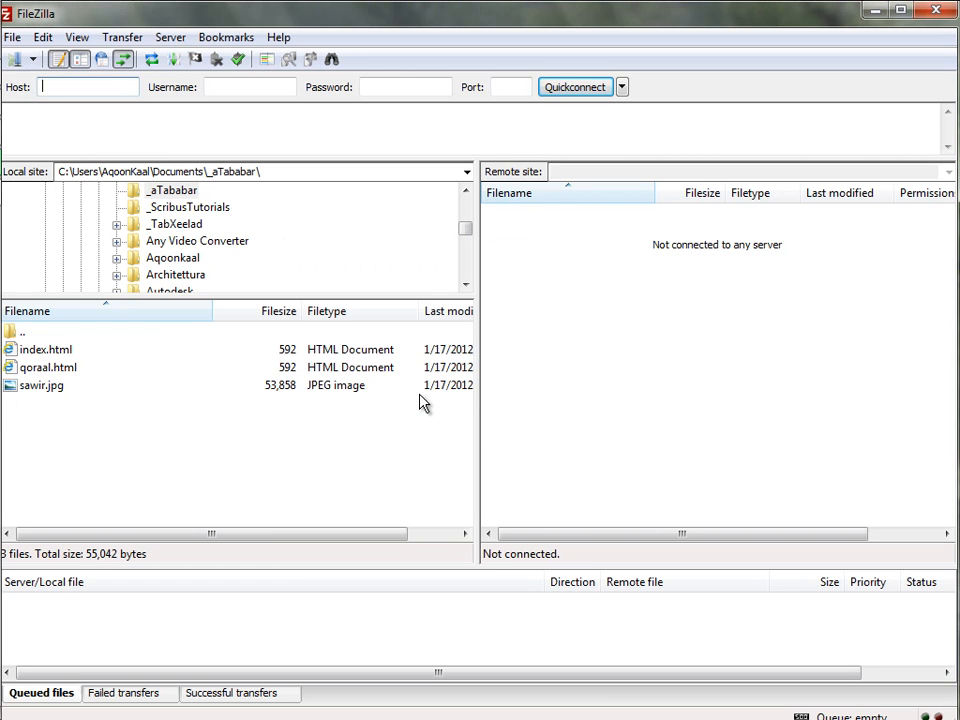